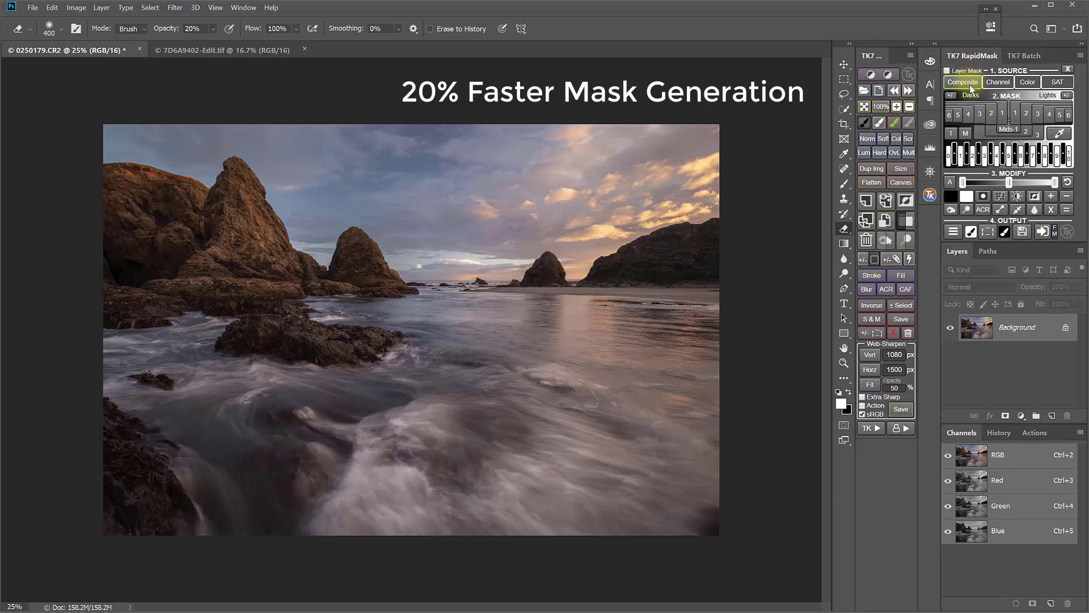
Step: Generate a Lights Rapid Mask, then narrow it with the rightmost Lights key to the brightest sky highlights
left_click(1059, 115)
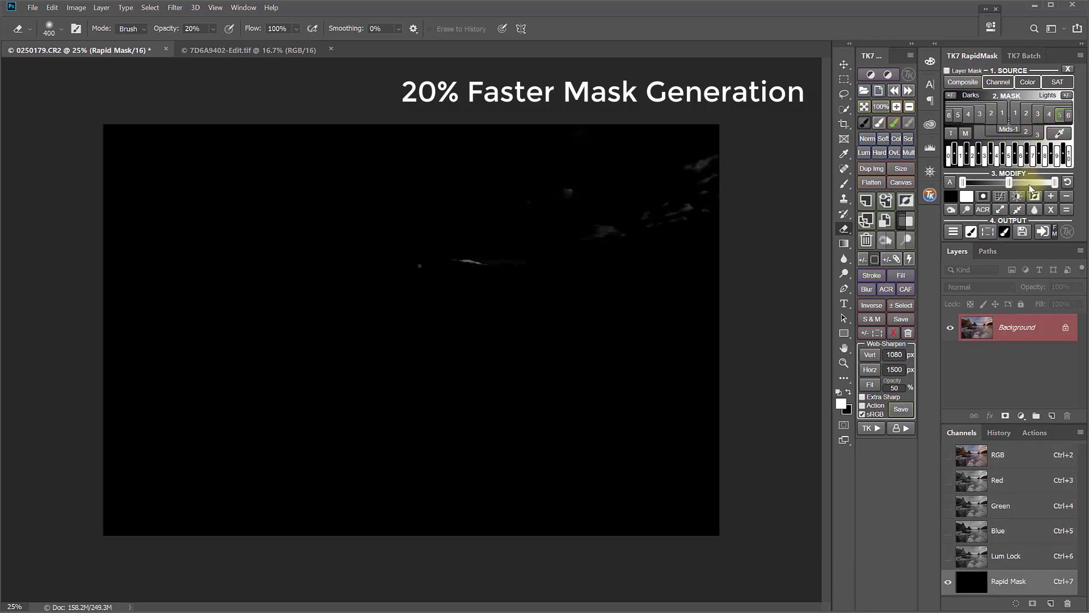
left_click(960, 163)
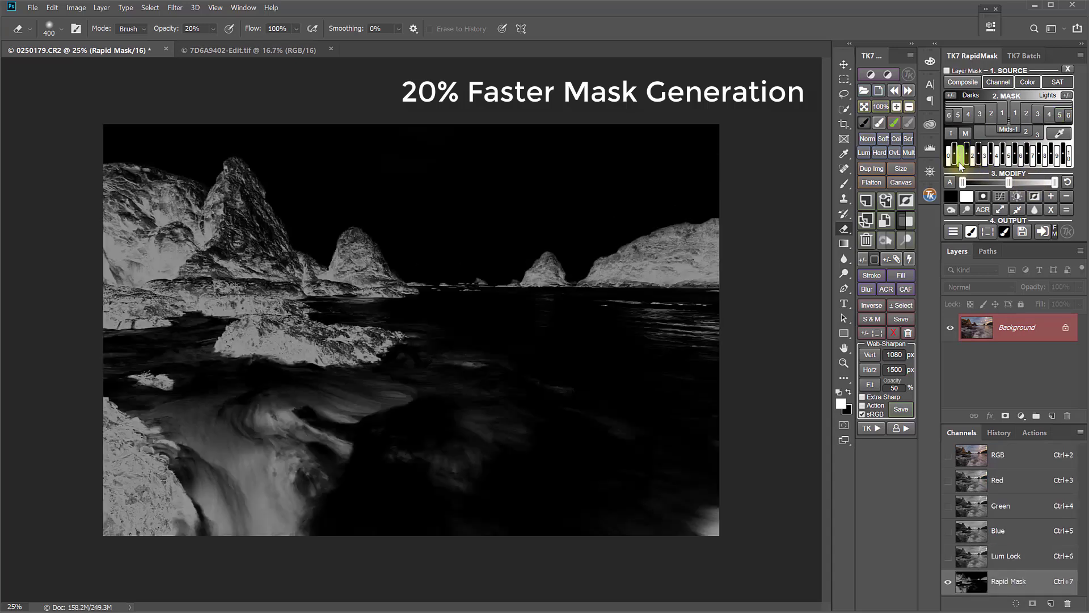
left_click(1058, 165)
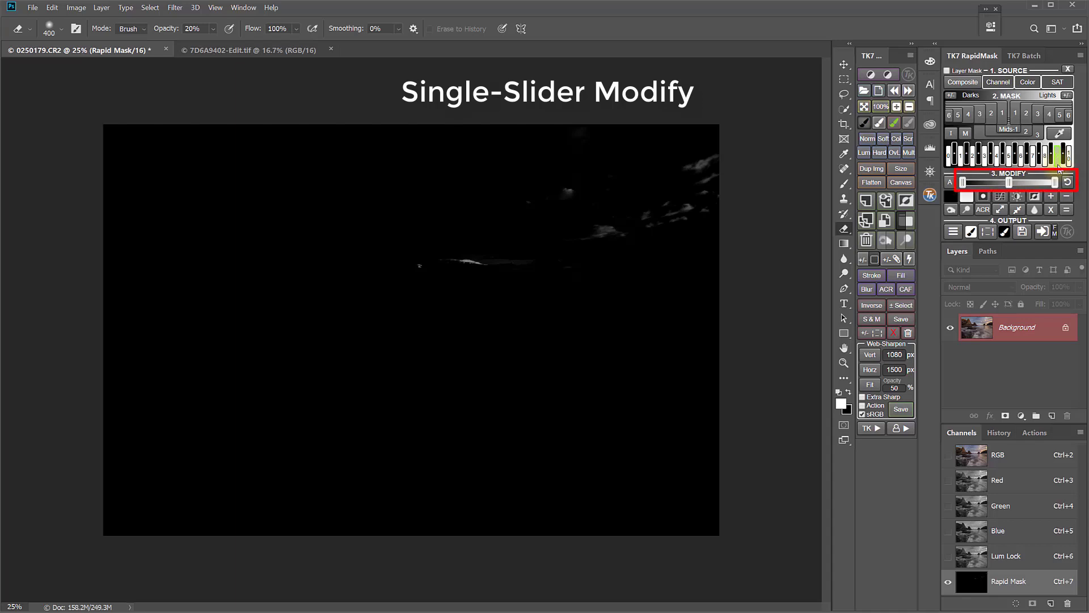
Step: Rebuild the Rapid Mask from the Composite source, test the Modify slider handles, then reset Modify
left_click(966, 82)
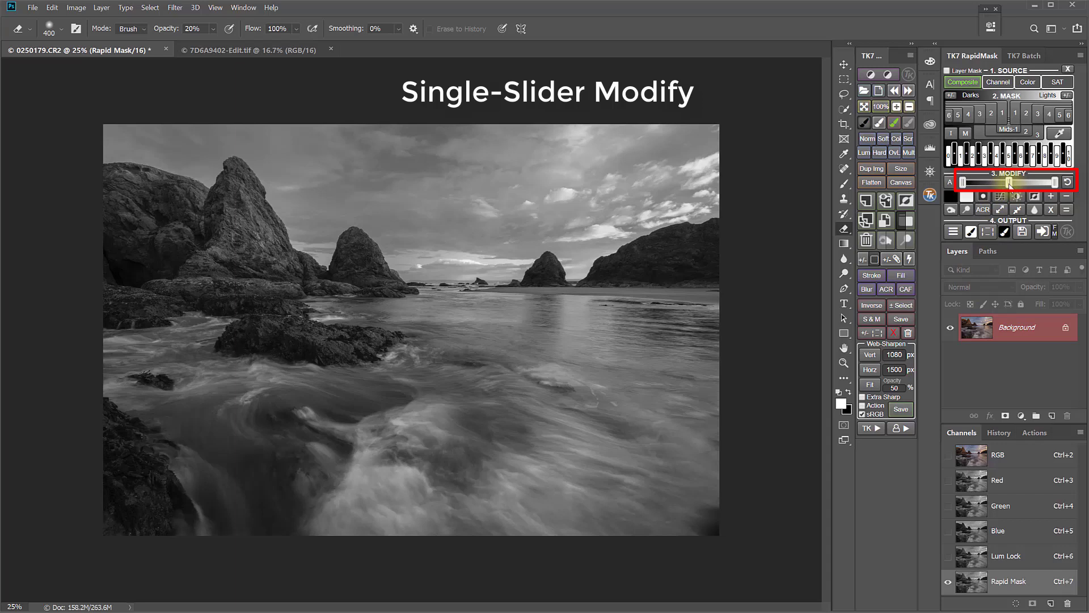
left_click_drag(1009, 182, 978, 185)
left_click_drag(1055, 182, 1039, 182)
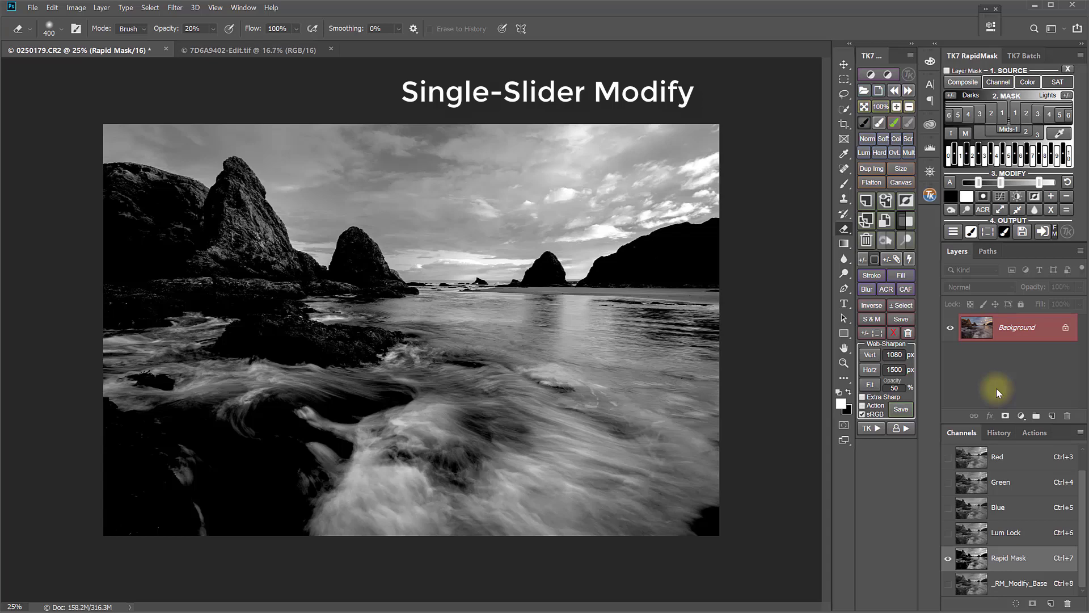
left_click(1067, 183)
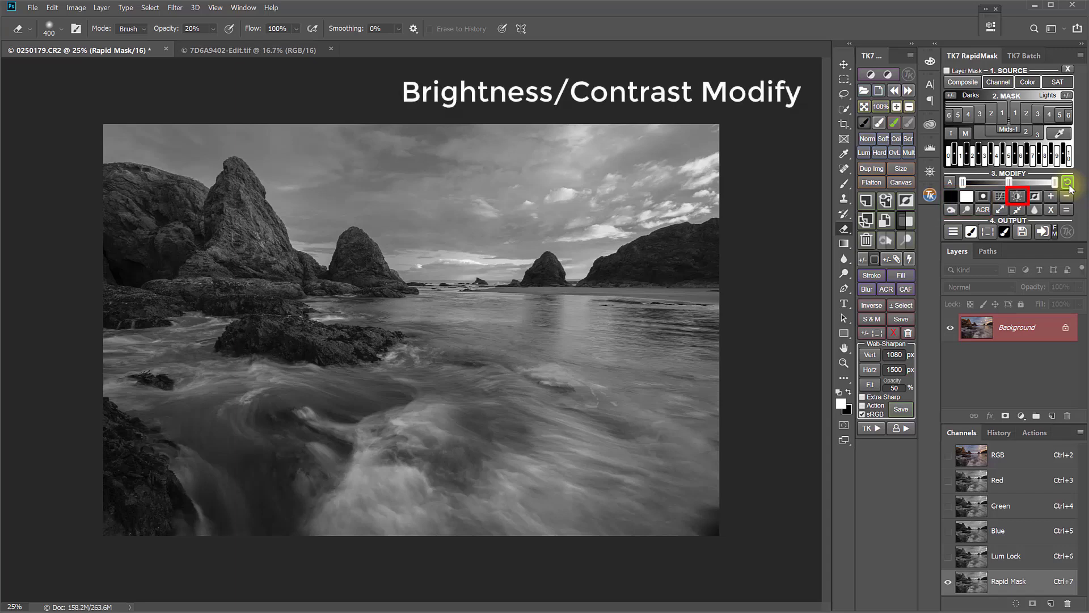
left_click(1018, 198)
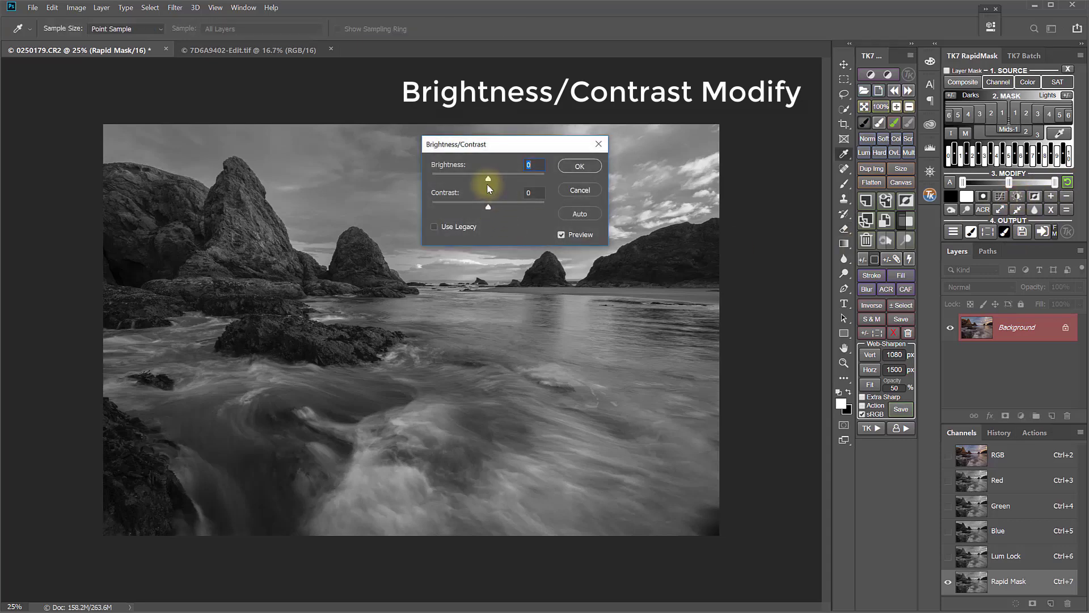
left_click_drag(488, 184, 508, 209)
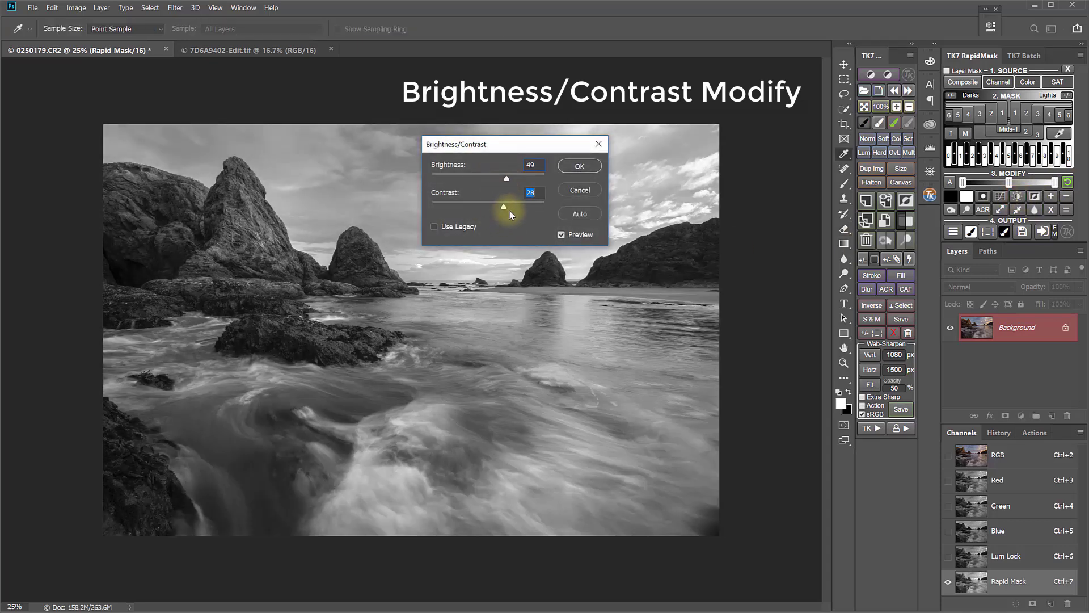
left_click(590, 192)
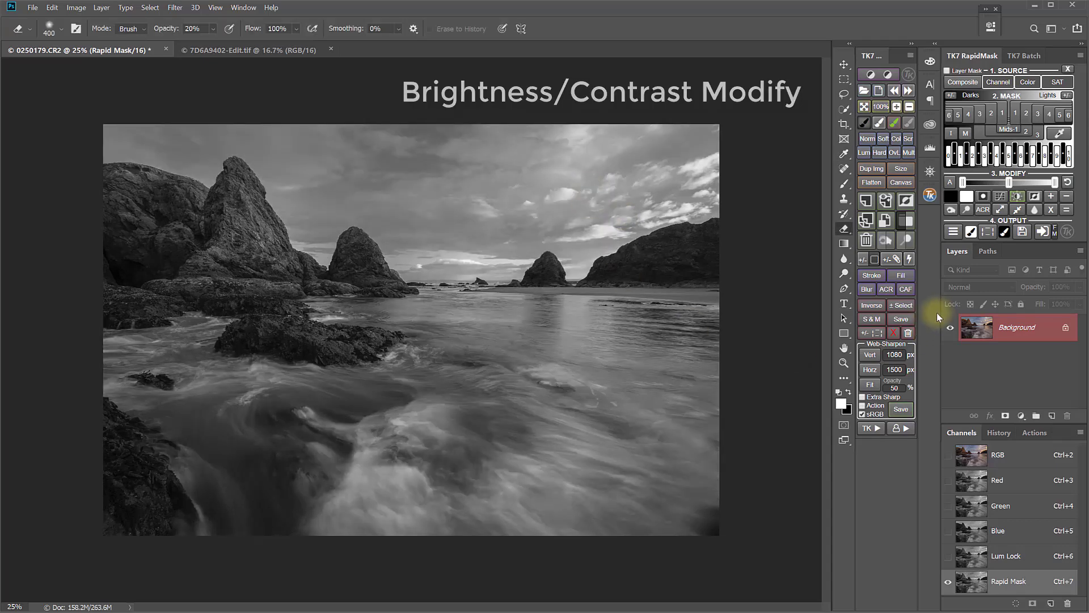
left_click(1000, 197)
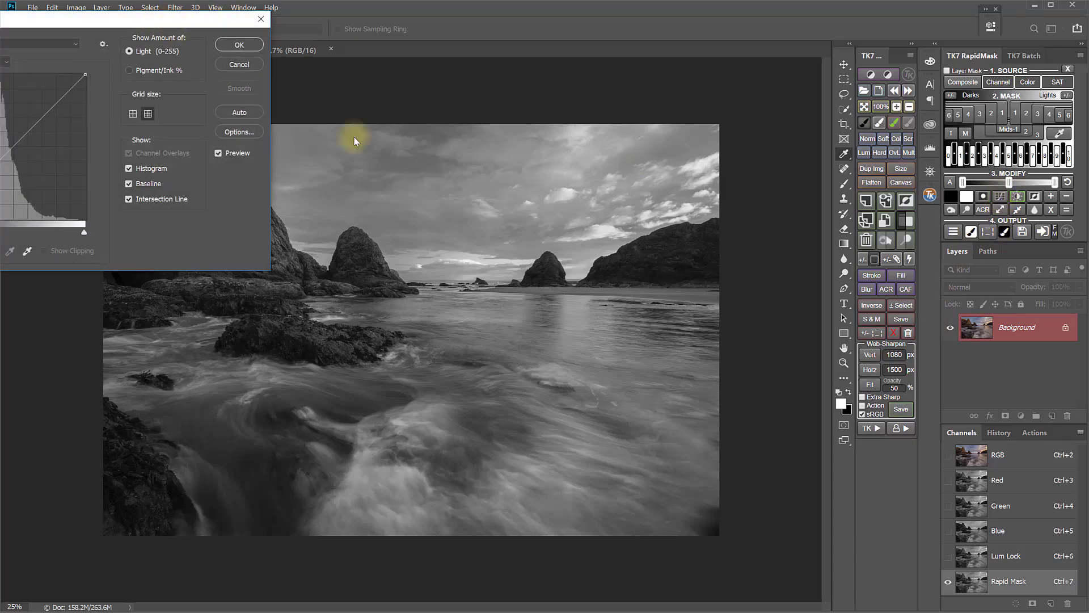
left_click_drag(207, 12, 237, 61)
left_click_drag(341, 264, 331, 306)
left_click(561, 185)
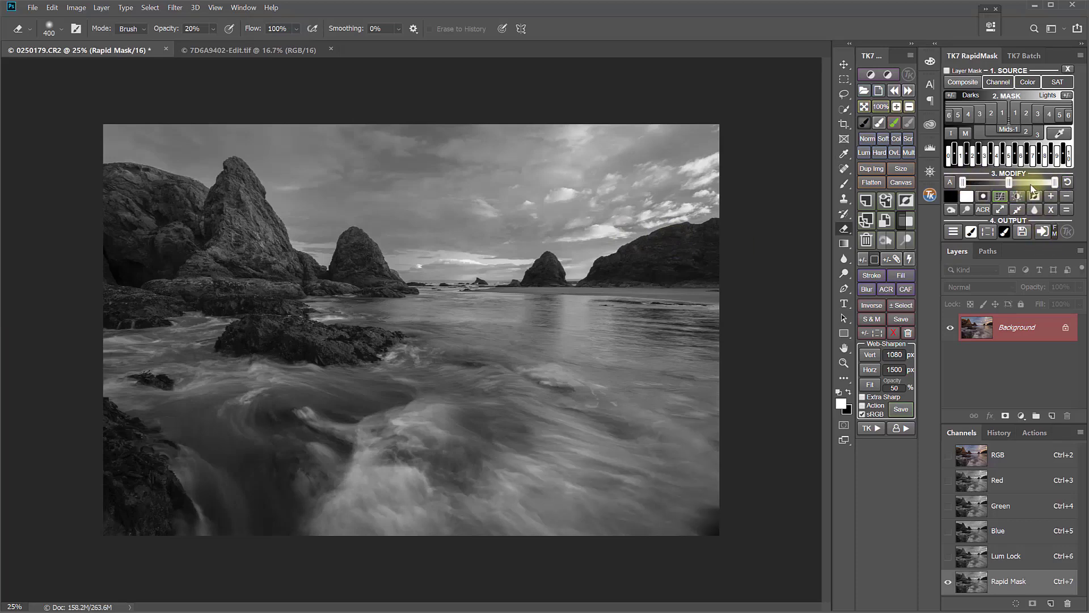
key("o")
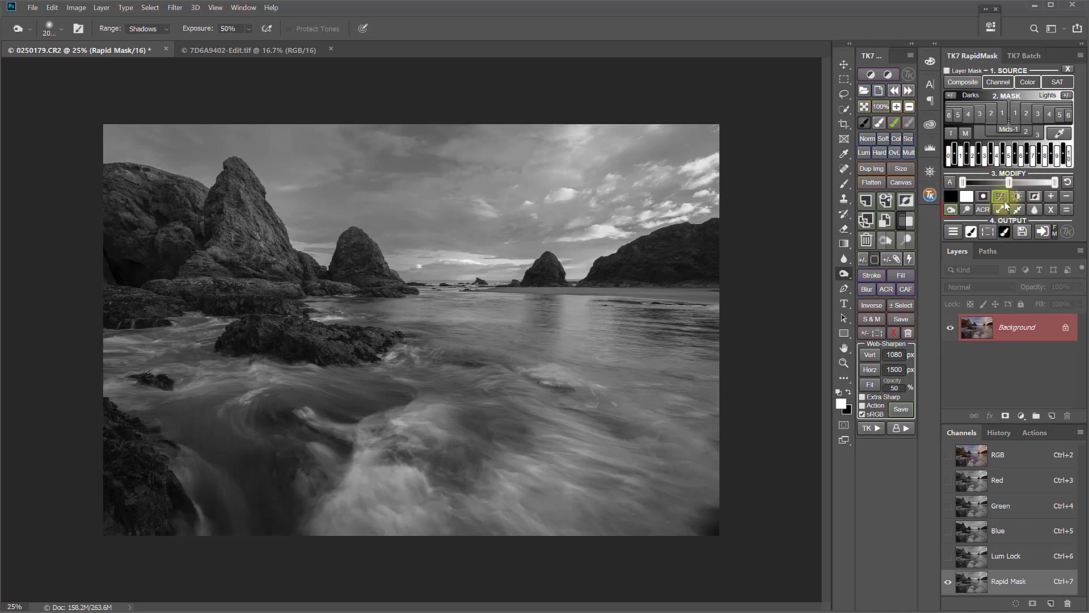
left_click(966, 210)
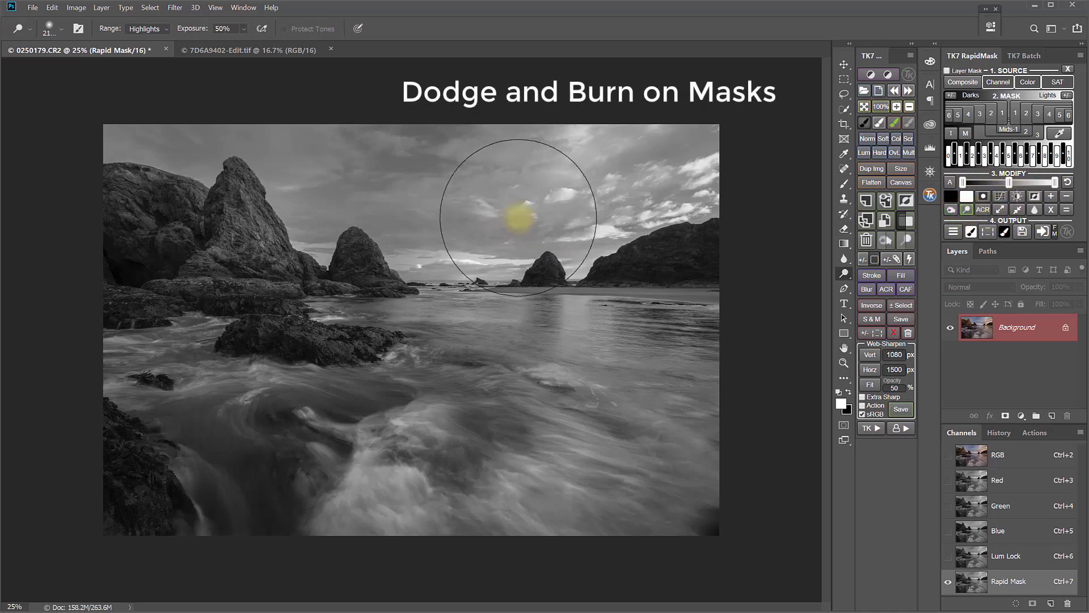
left_click_drag(514, 221, 547, 211)
left_click(952, 211)
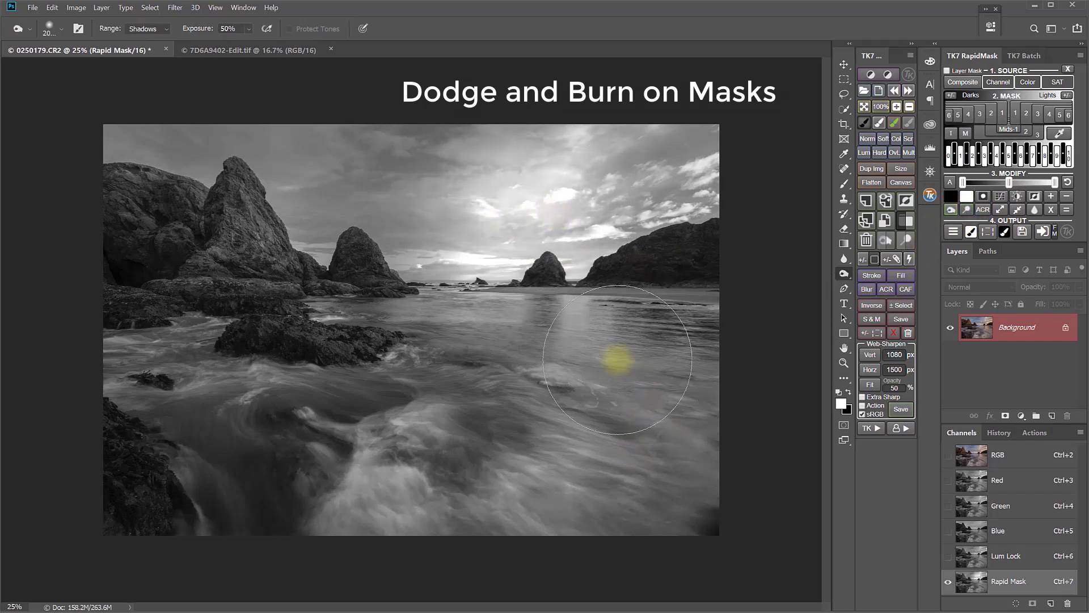
left_click_drag(558, 347, 687, 384)
left_click(897, 92)
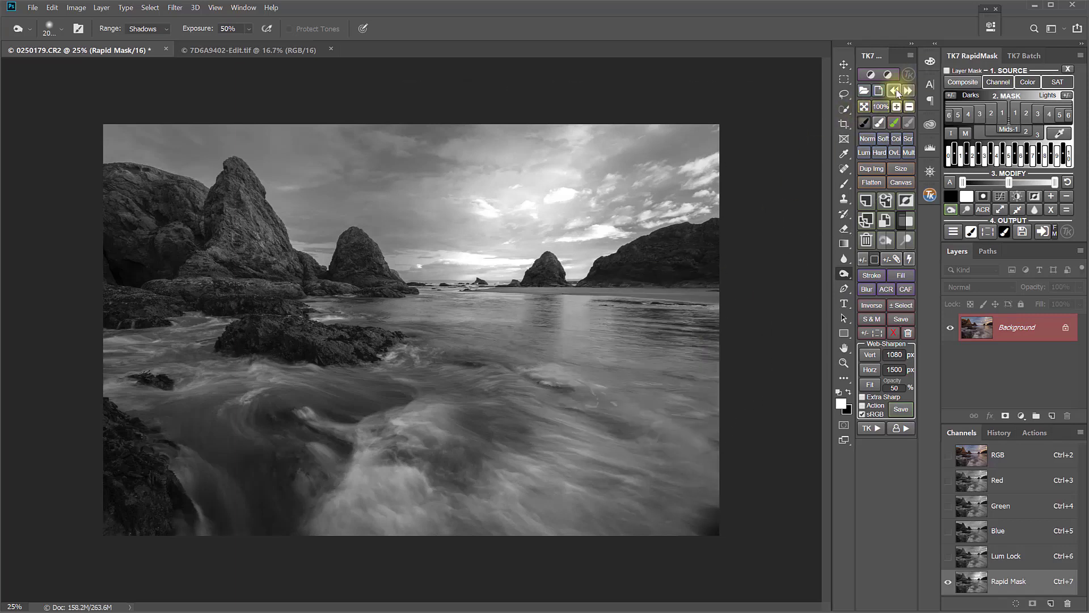
left_click(895, 91)
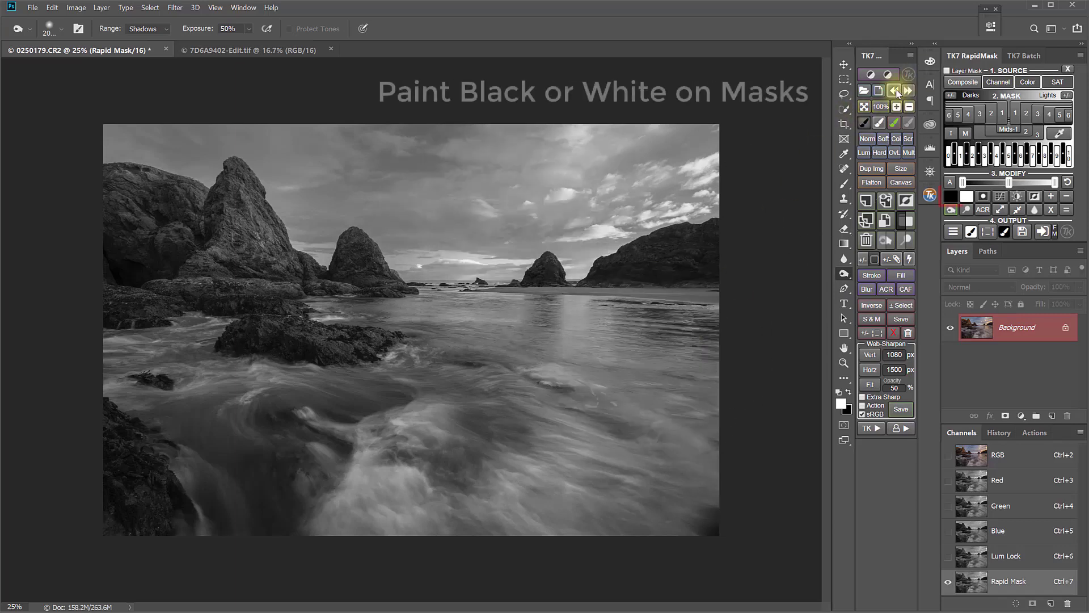
left_click(951, 196)
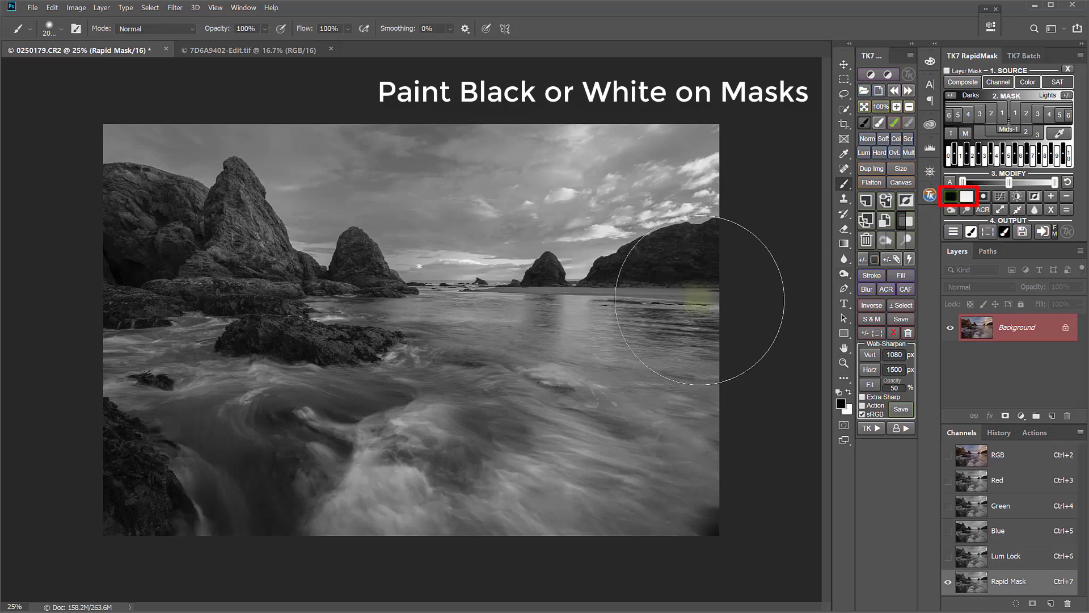
left_click_drag(725, 370, 414, 372)
left_click_drag(34, 417, 618, 461)
left_click(967, 196)
mouse_move(526, 139)
left_mouse_down()
mouse_move(619, 153)
mouse_move(366, 173)
mouse_move(190, 124)
mouse_move(235, 131)
left_mouse_up()
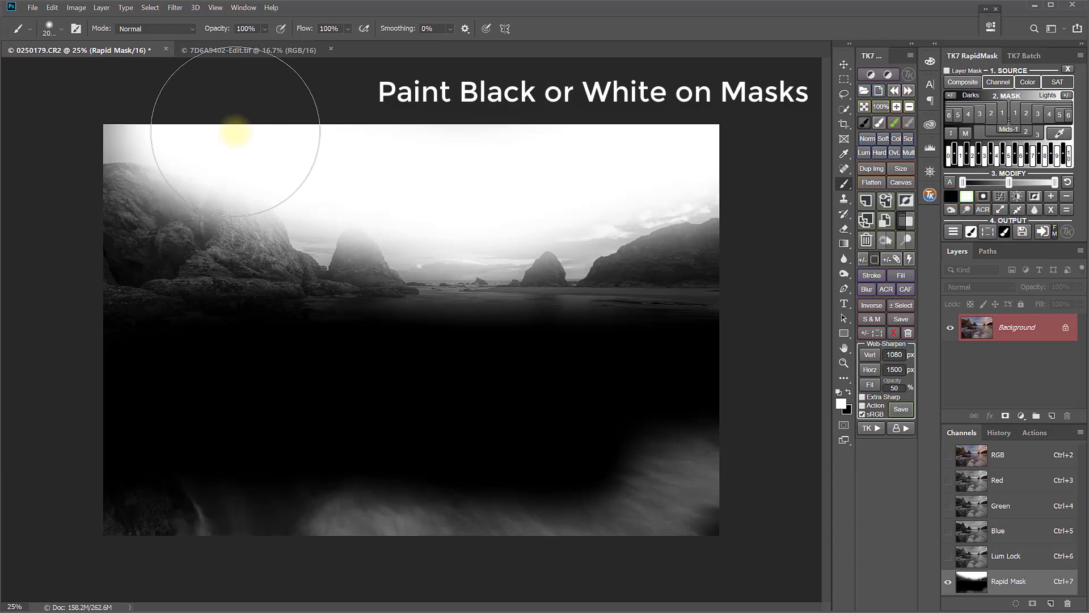
left_click(894, 91)
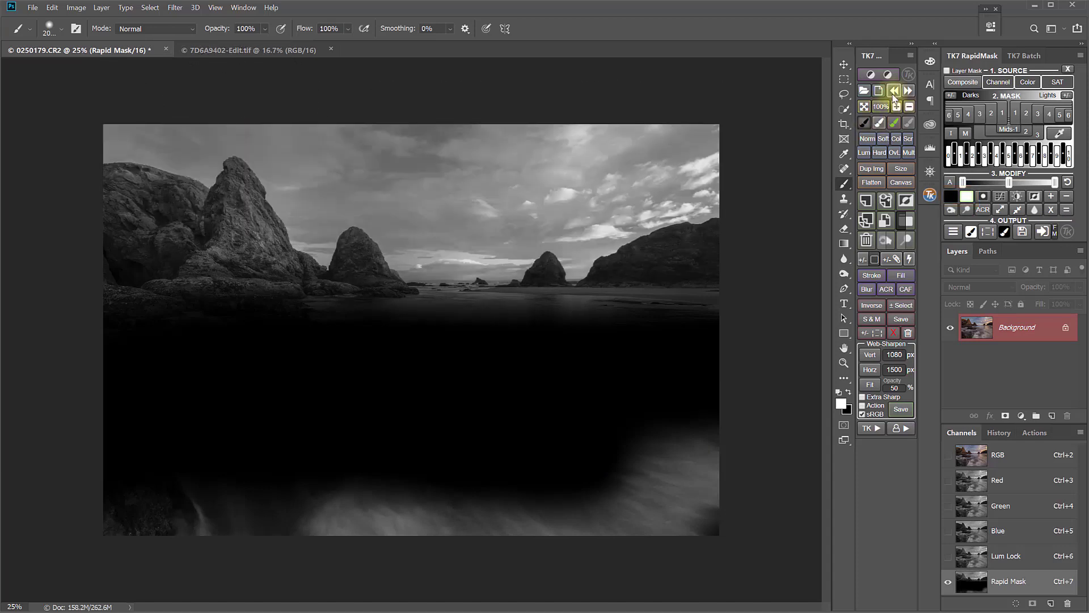
left_click(894, 92)
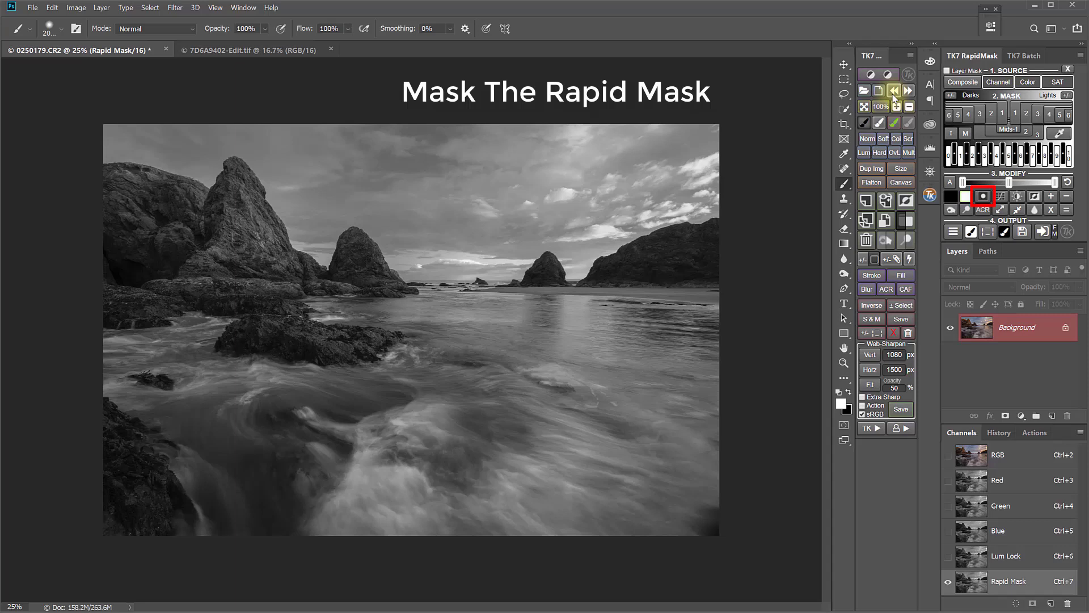
left_click(845, 94)
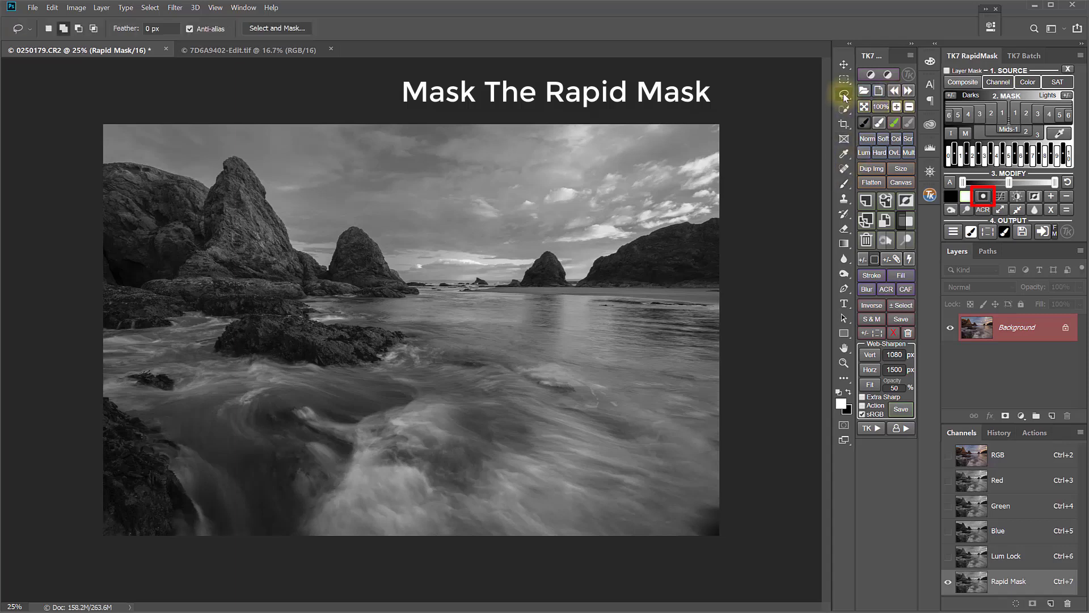
mouse_move(714, 218)
left_mouse_down()
mouse_move(718, 148)
mouse_move(102, 117)
mouse_move(272, 210)
mouse_move(352, 216)
mouse_move(486, 267)
mouse_move(564, 274)
mouse_move(675, 233)
mouse_move(688, 112)
mouse_move(732, 170)
left_mouse_up()
left_click(985, 197)
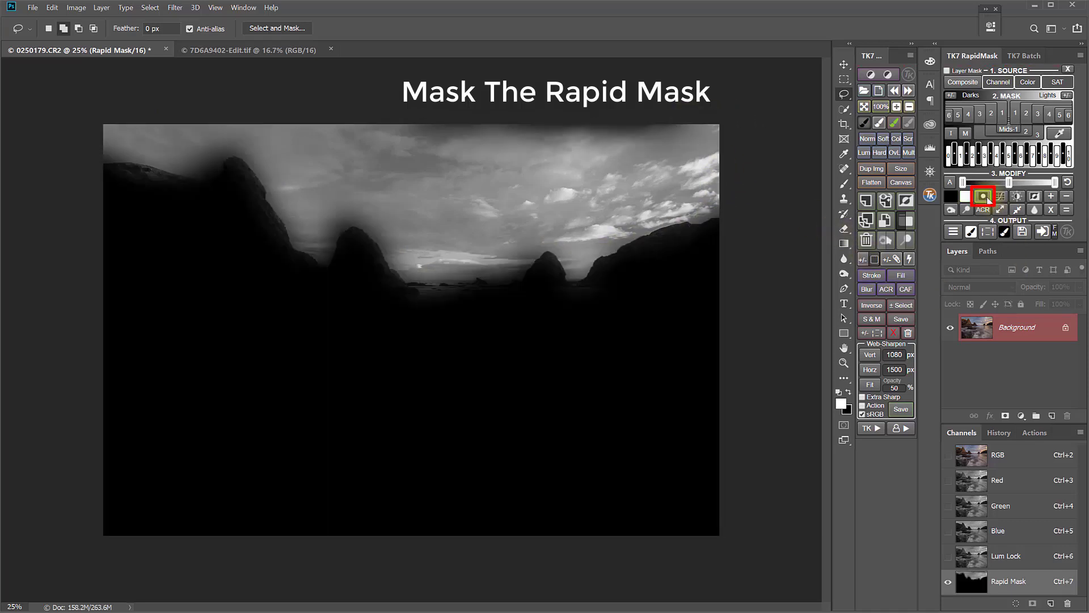
left_click(894, 92)
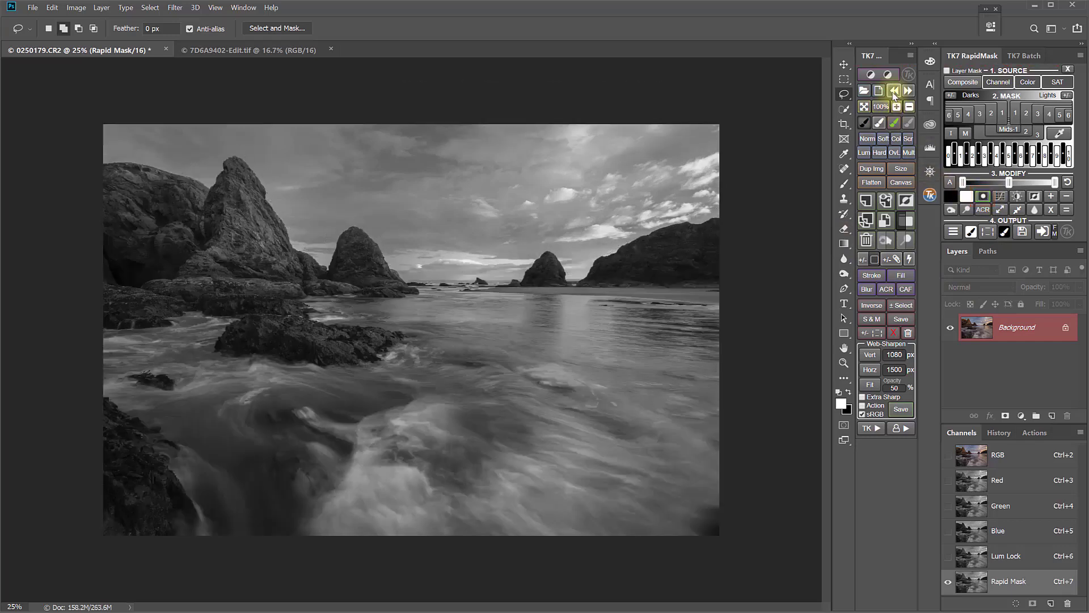
Step: Edit the Rapid Mask in Camera Raw with Exposure -0.90, Whites +56 and Shadows -21
left_click(987, 211)
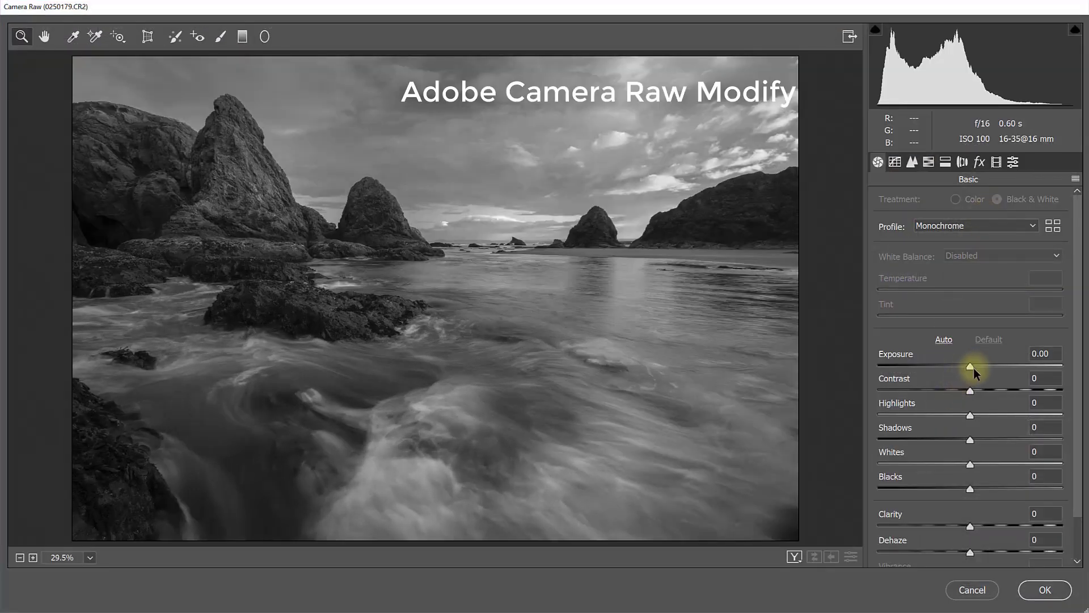
left_click_drag(971, 368, 1020, 393)
left_click_drag(970, 464, 943, 491)
left_click_drag(970, 440, 952, 437)
left_click(1045, 590)
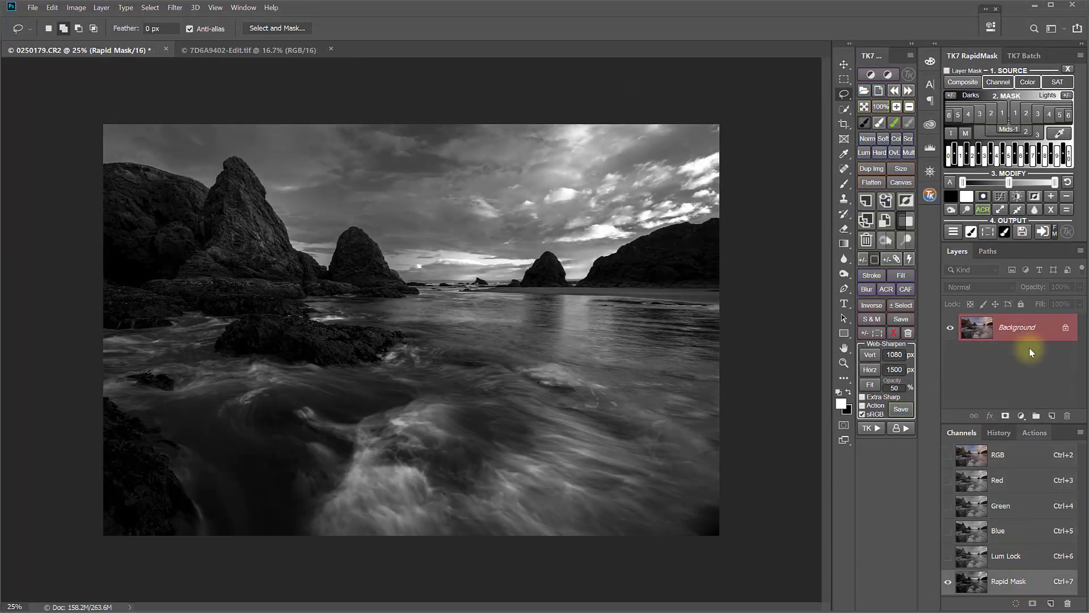
left_click(998, 83)
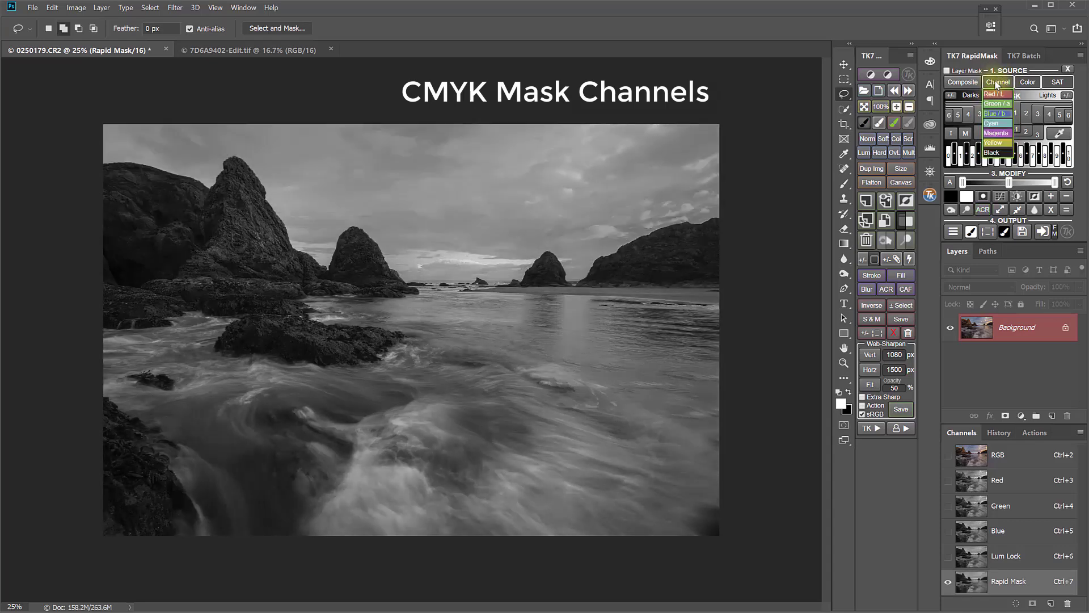
Step: Preview Rapid Masks from the Cyan, Magenta, Yellow and Black channels, then return to the colour seascape
left_click(997, 124)
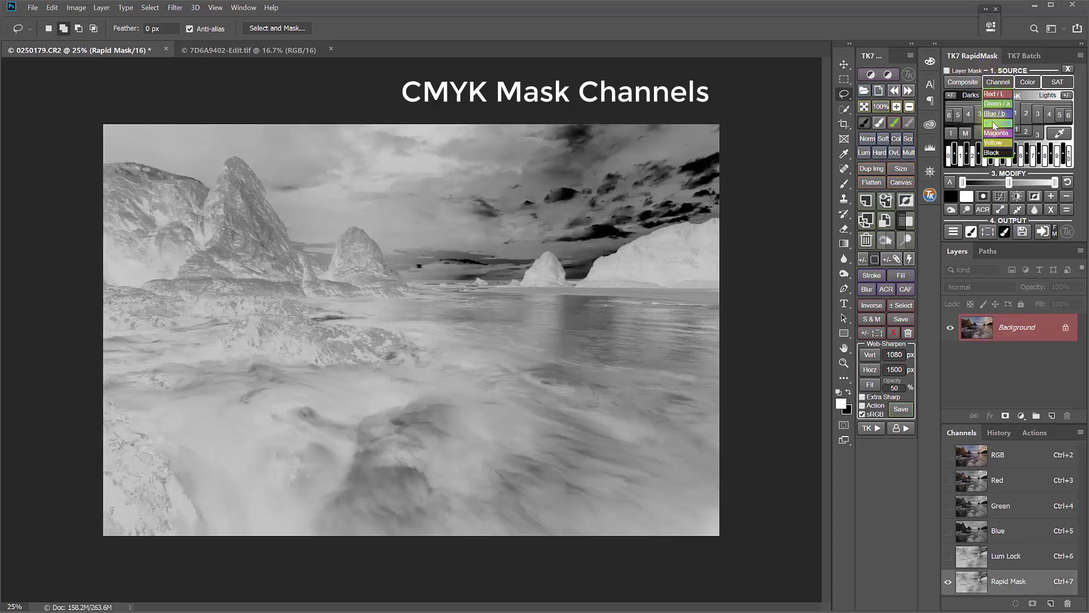
left_click(993, 134)
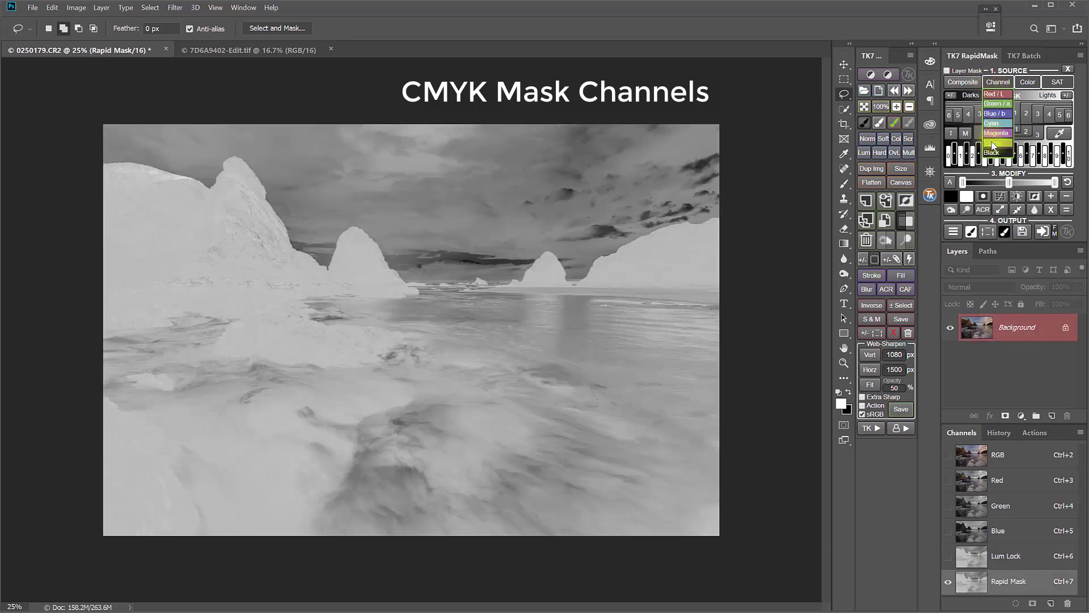
left_click(994, 144)
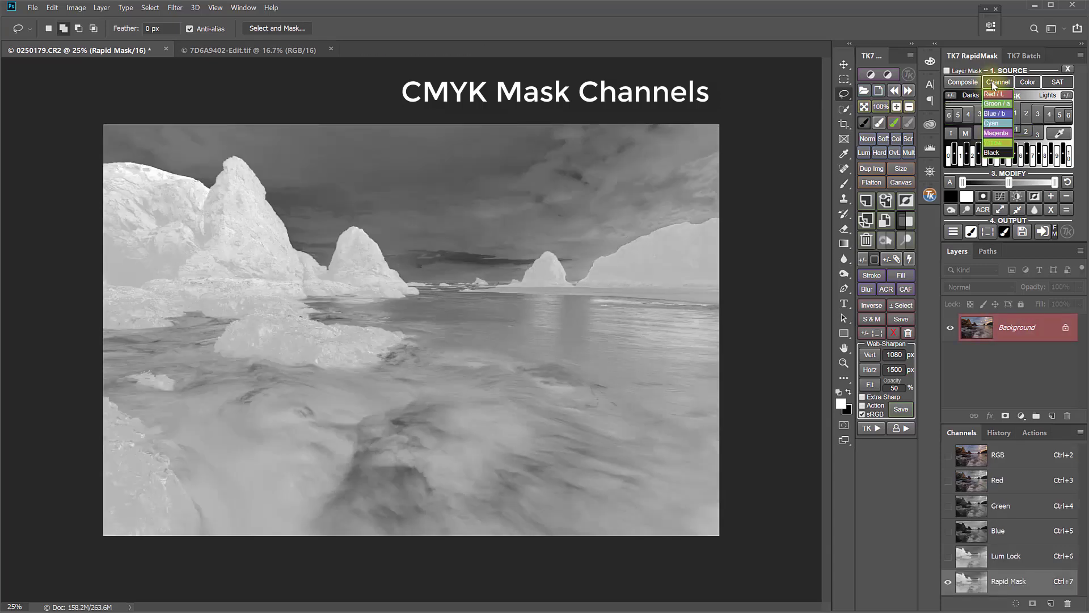
left_click(991, 153)
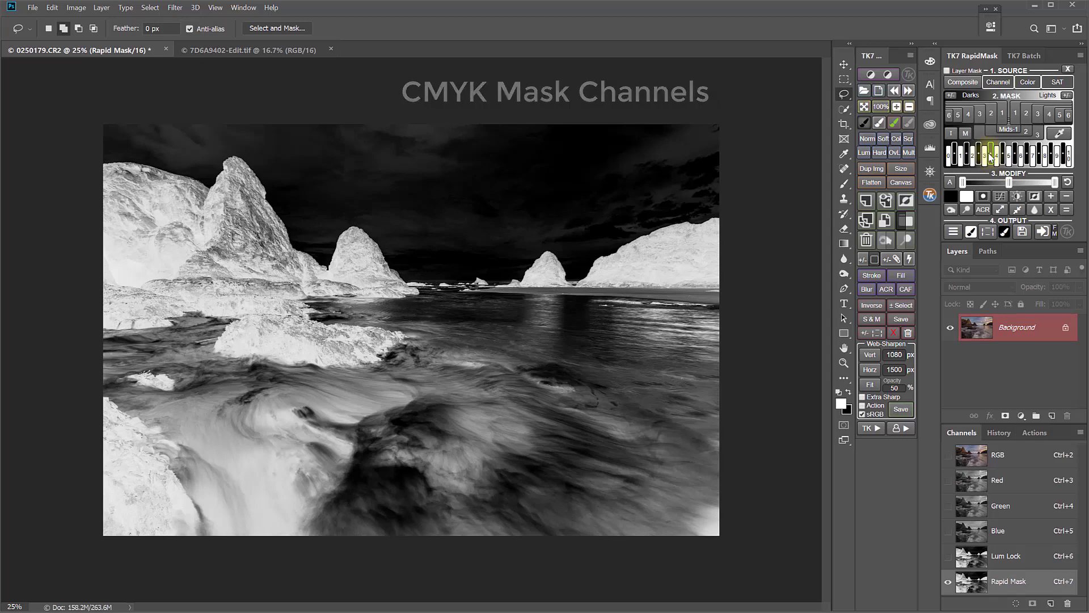
left_click(952, 134)
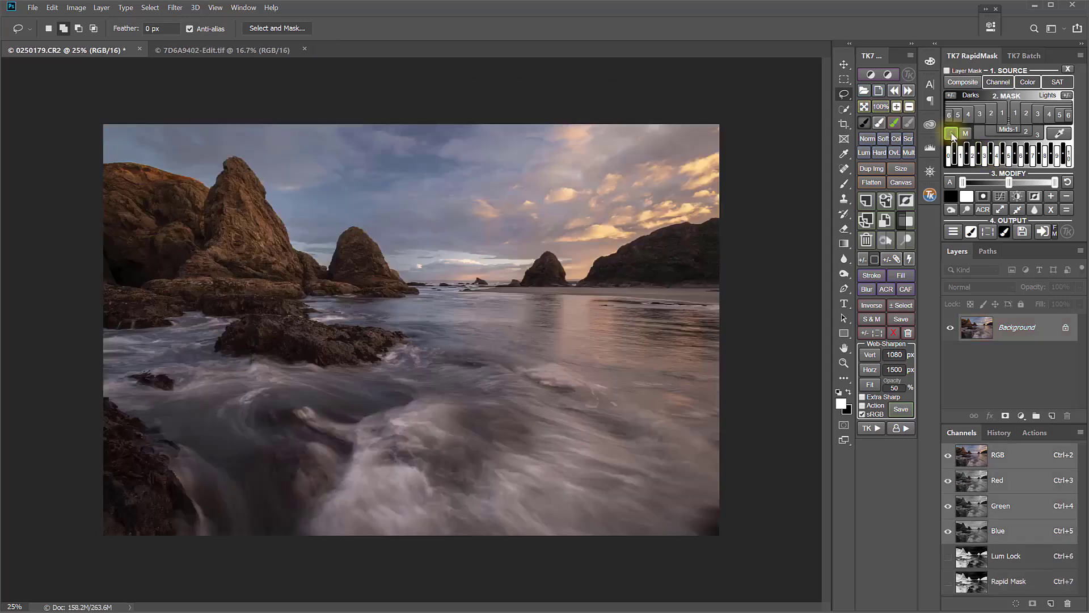
Step: Build colour masks from the Yellow-Red, Blue-Cyan, Cyan-Green and Green-Yellow zones, then return to colour view
left_click(1028, 82)
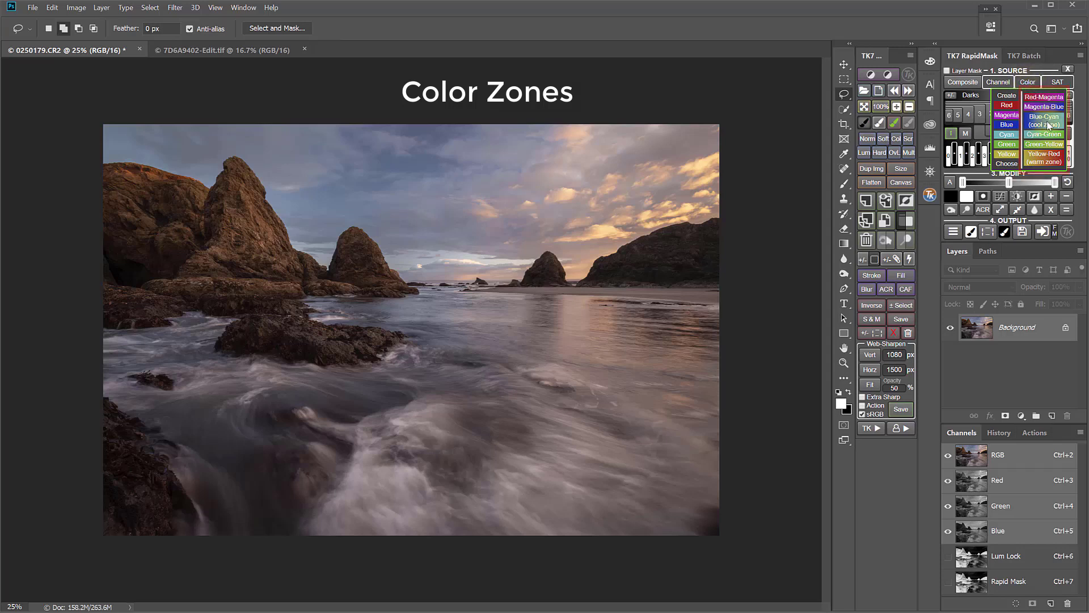
left_click(1047, 162)
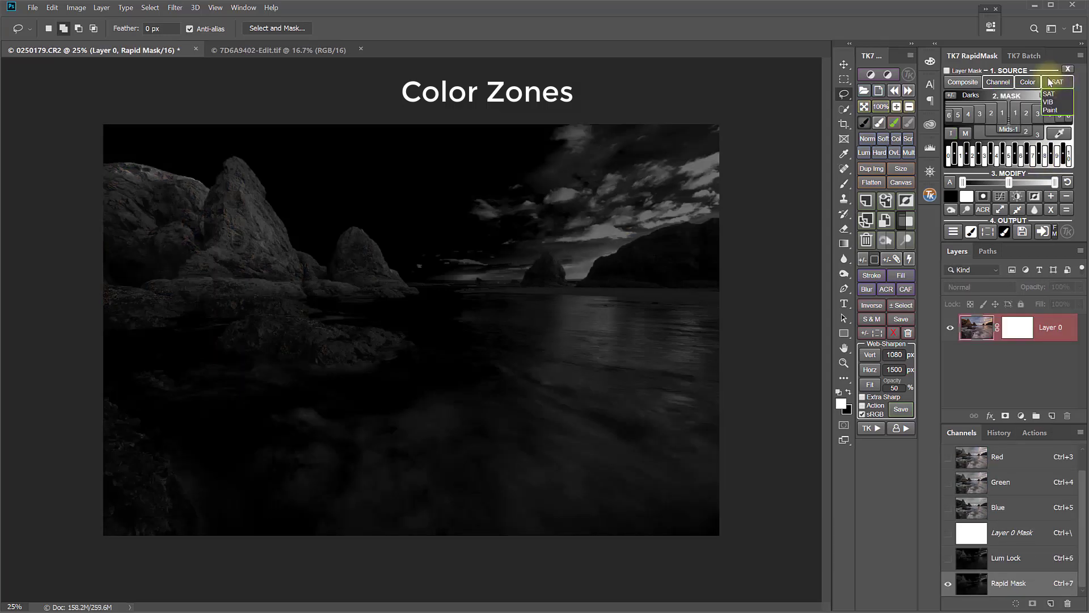
left_click(1028, 83)
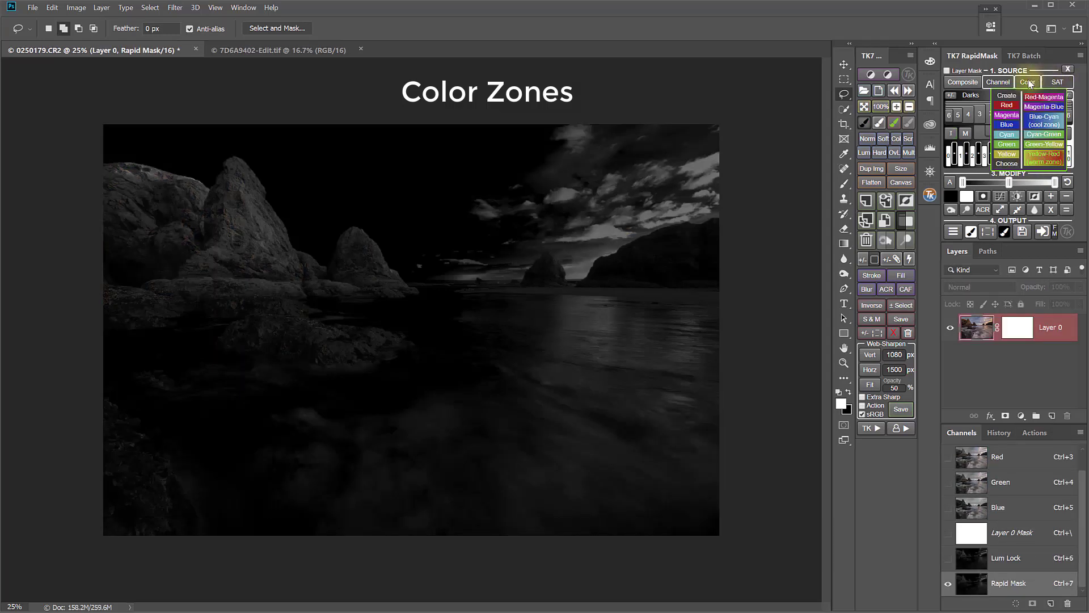
left_click(1042, 121)
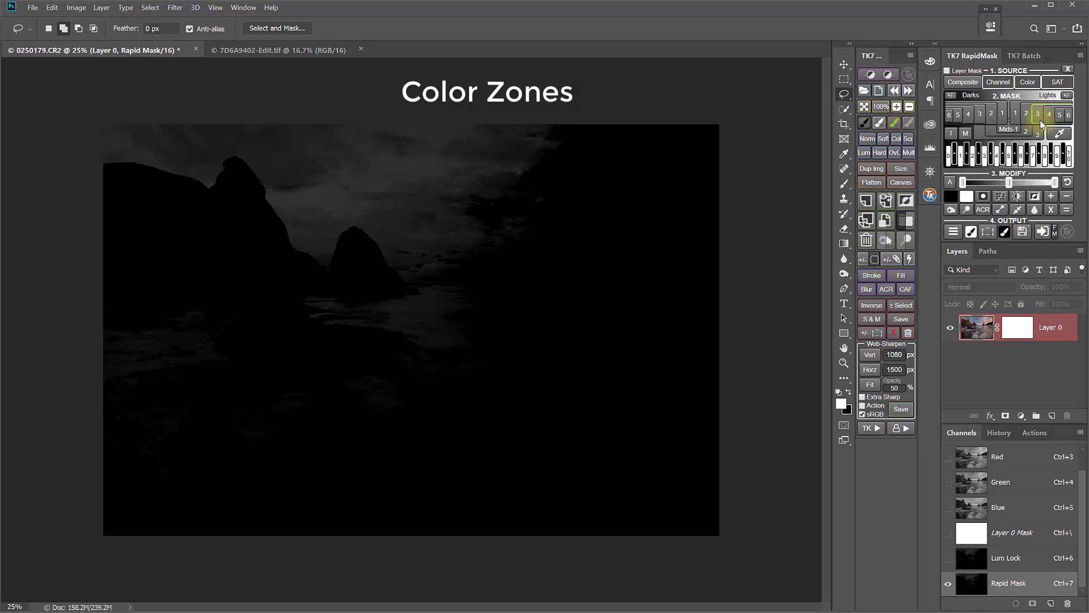
left_click(1029, 82)
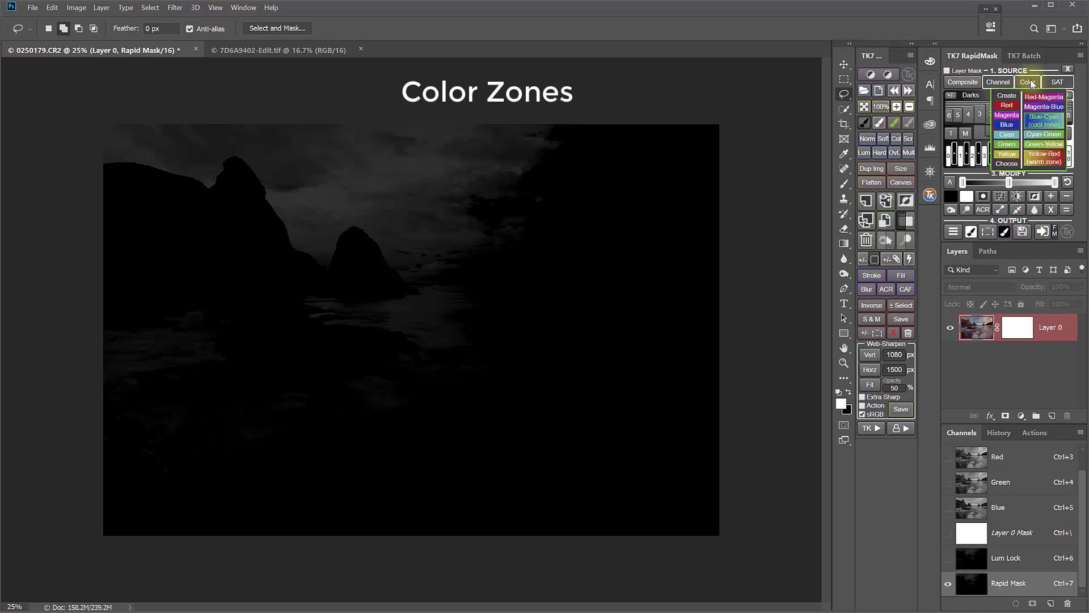
left_click(1038, 135)
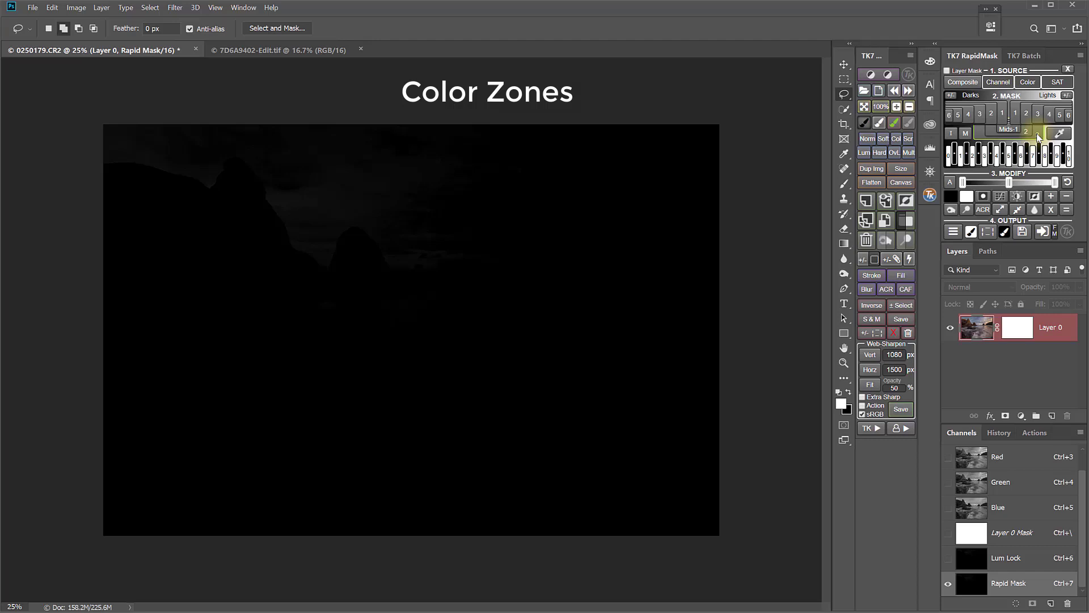
left_click(1029, 82)
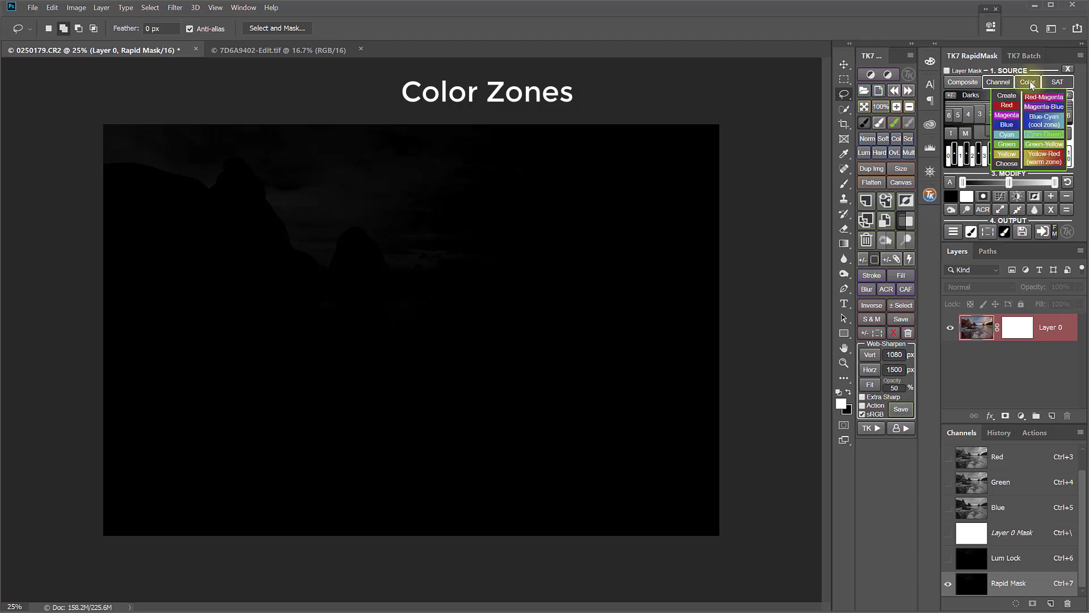
left_click(1034, 149)
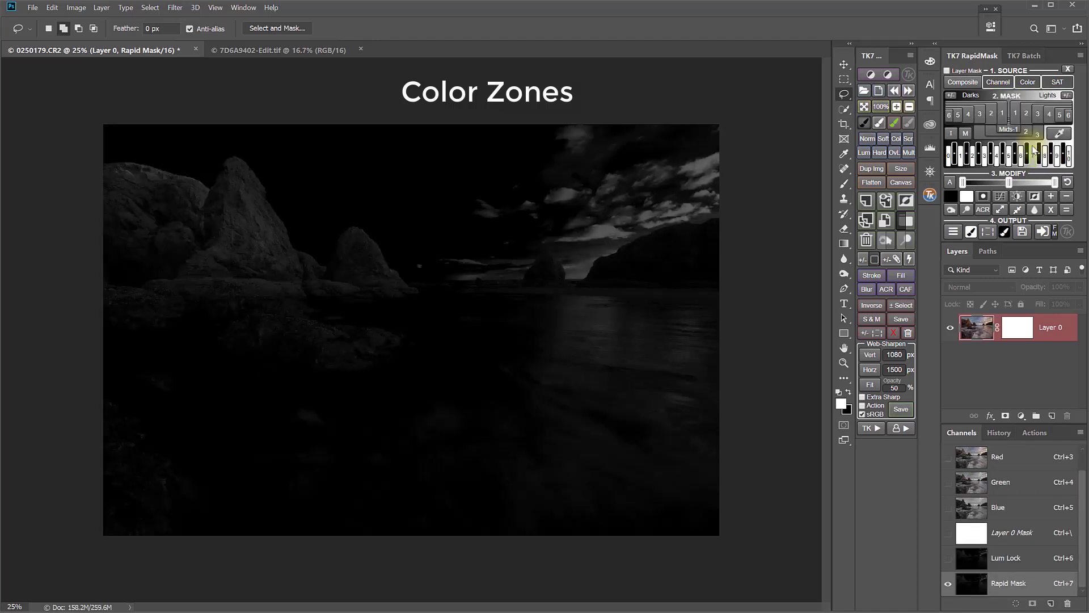
left_click(953, 134)
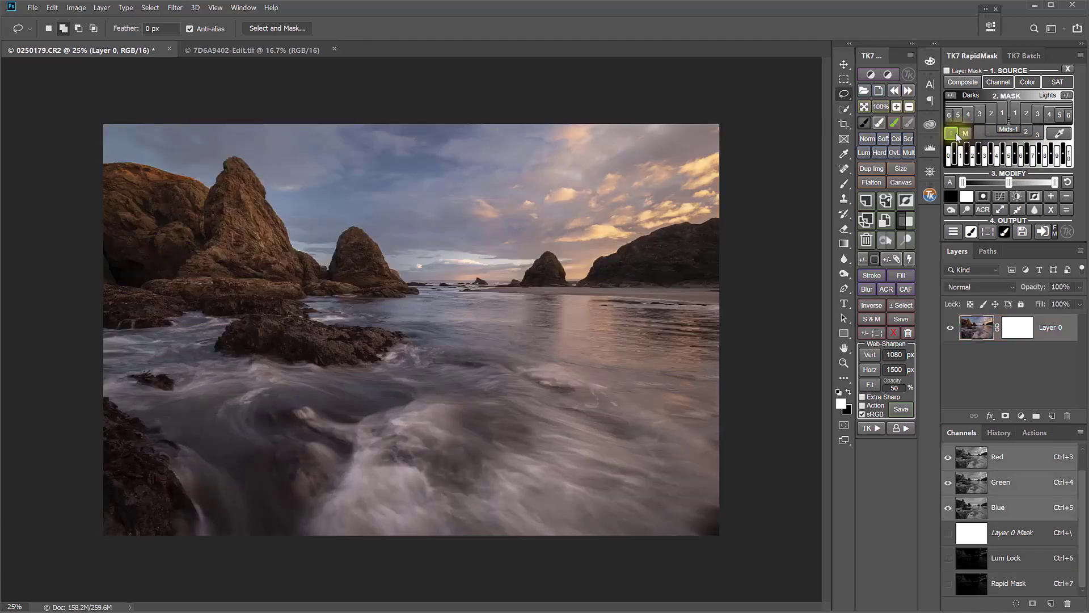
Step: Confirm the Keep Channels panel clean setting and add a masked Levels adjustment layer
left_click(1068, 231)
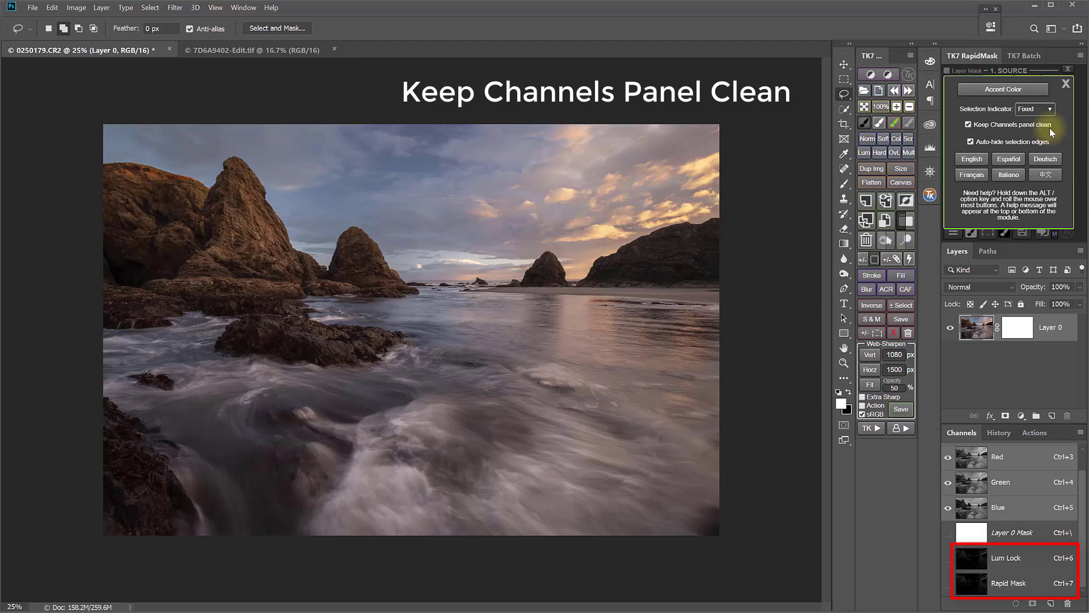
left_click(1064, 85)
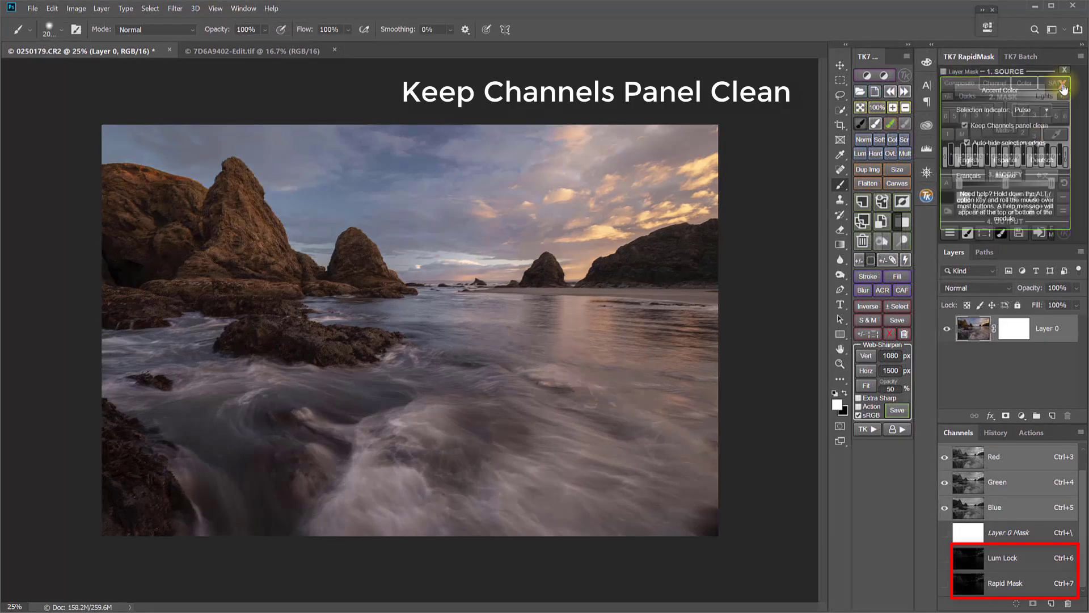
left_click(953, 233)
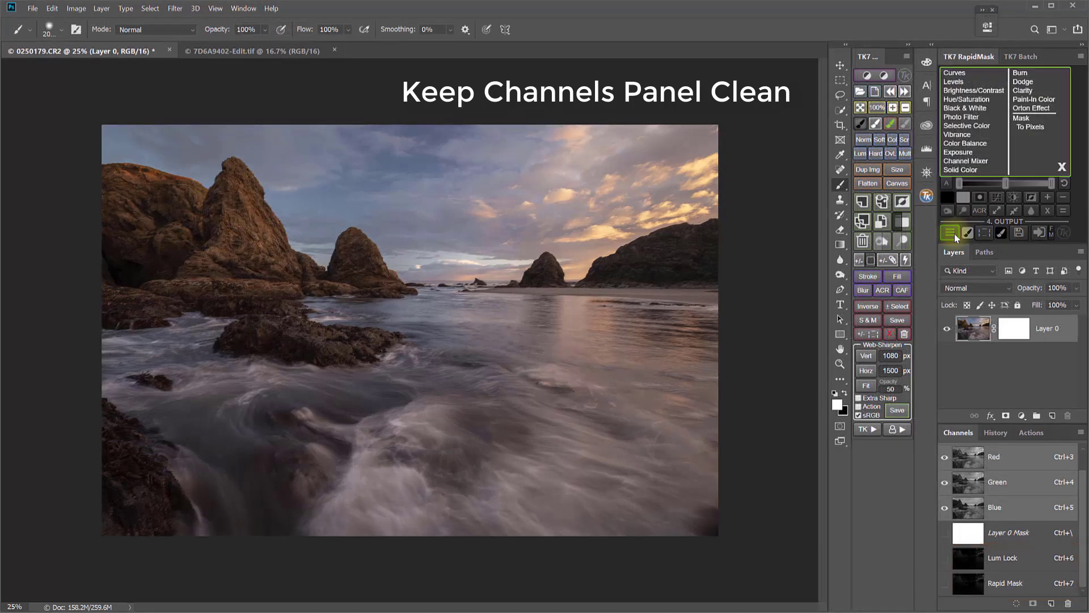
left_click(965, 85)
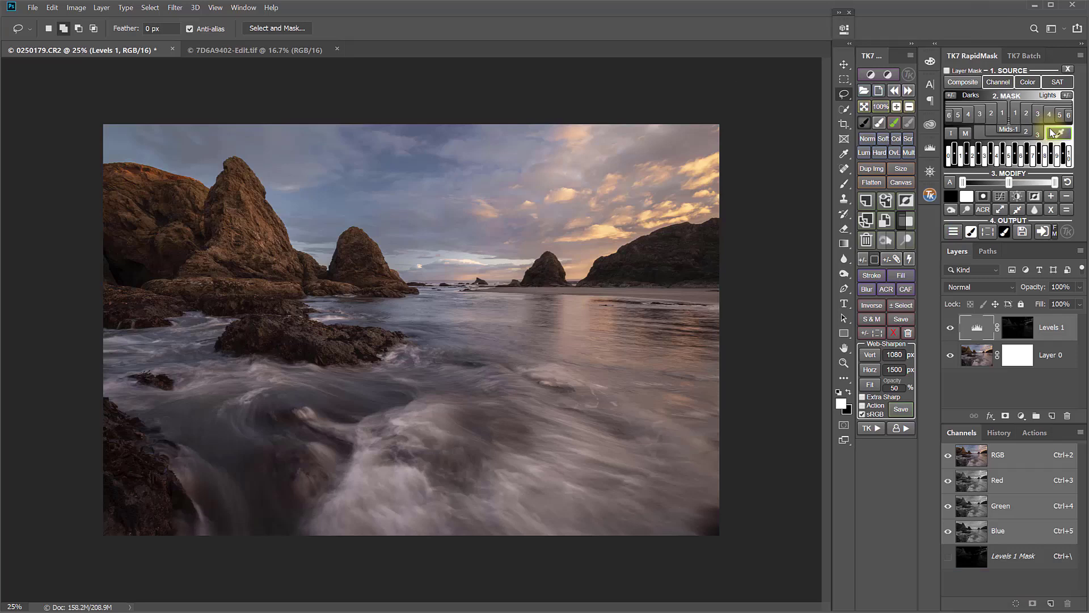
Step: Enable Auto-hide selection edges, send a Composite mask into the Levels 1 layer mask, and load it as a selection
left_click(1069, 235)
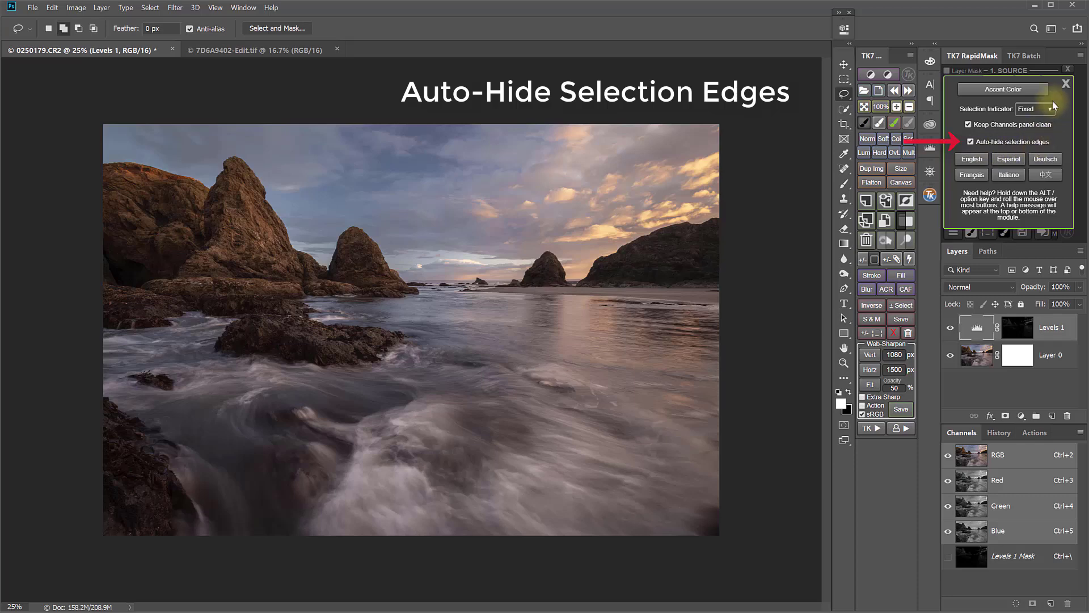
left_click(1066, 84)
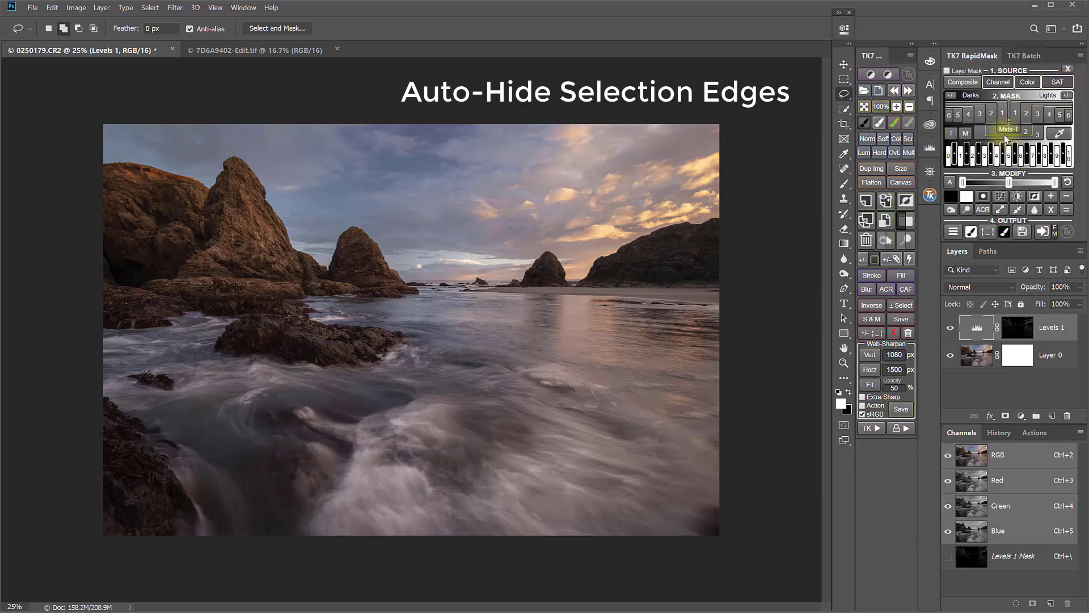
left_click(962, 84)
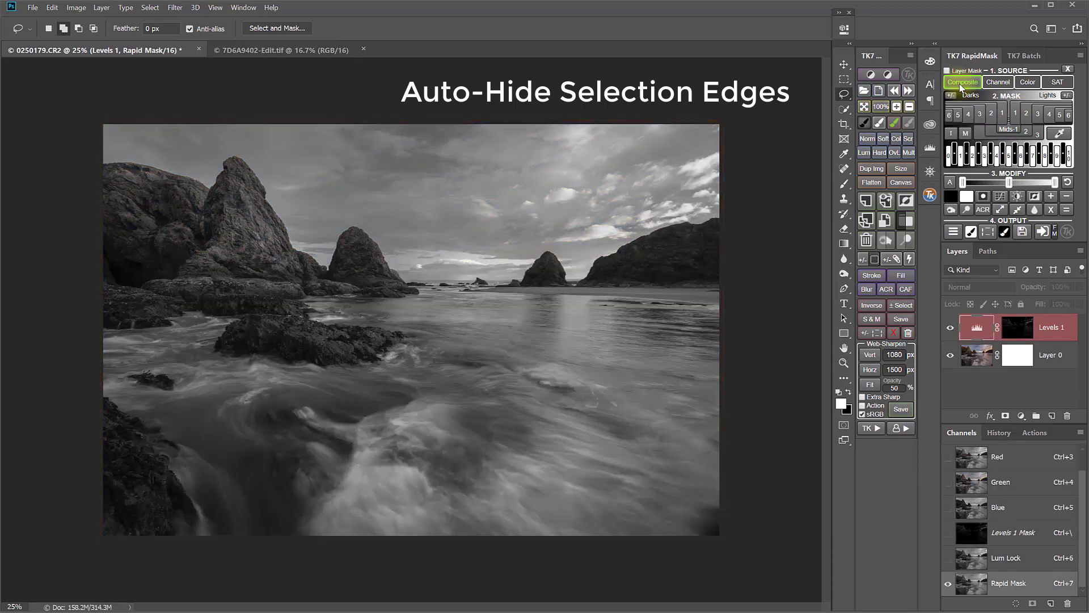
left_click(987, 232)
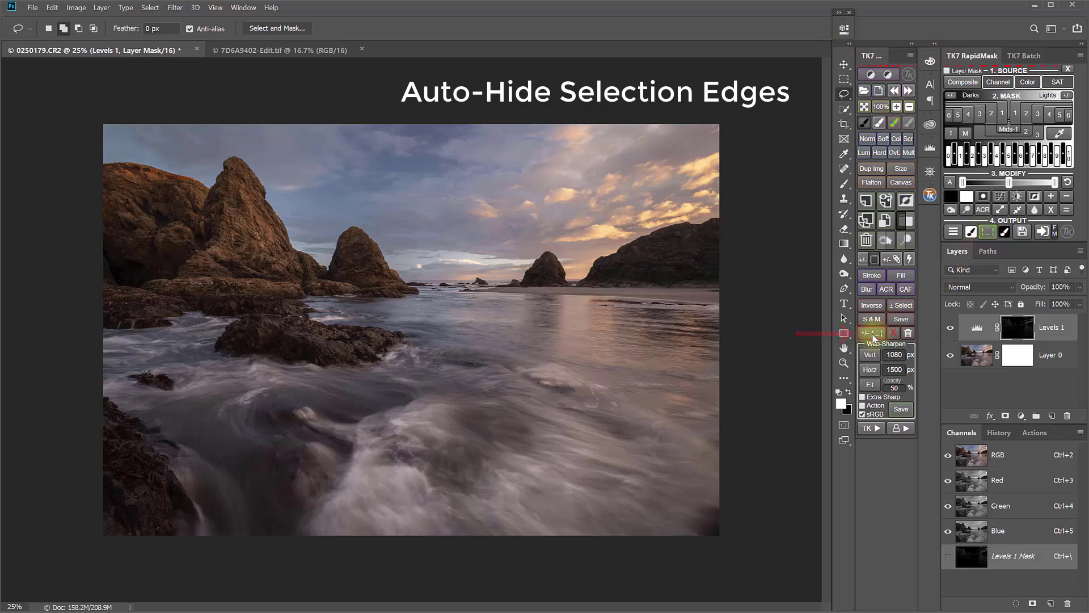
left_click(874, 337)
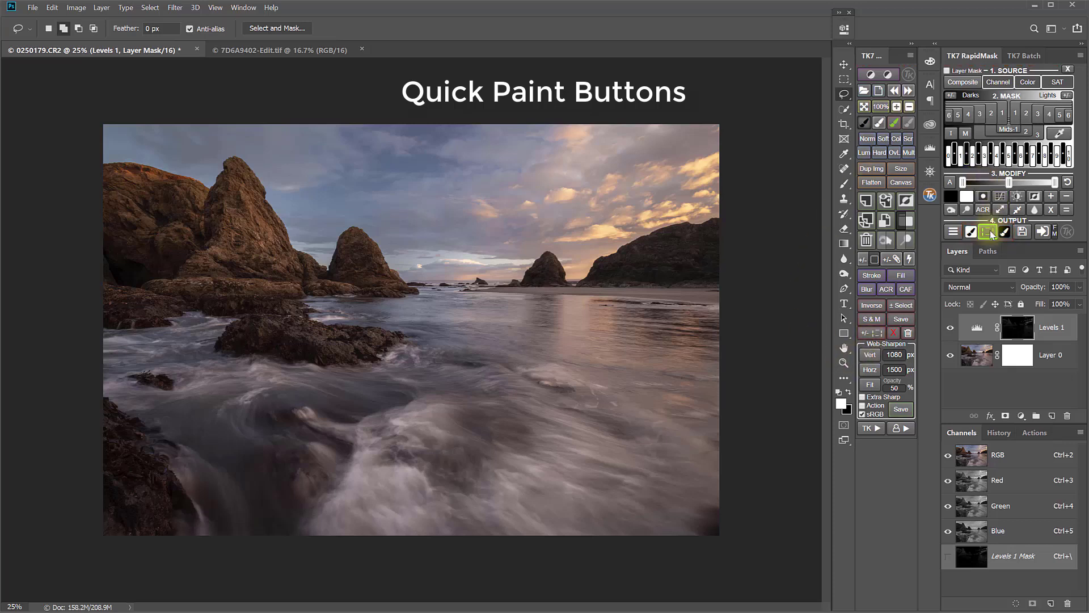
Step: Add a Curves 1 layer lowering the midpoint (129 to 77), hide it, and build a Lights Rapid Mask
left_click(871, 74)
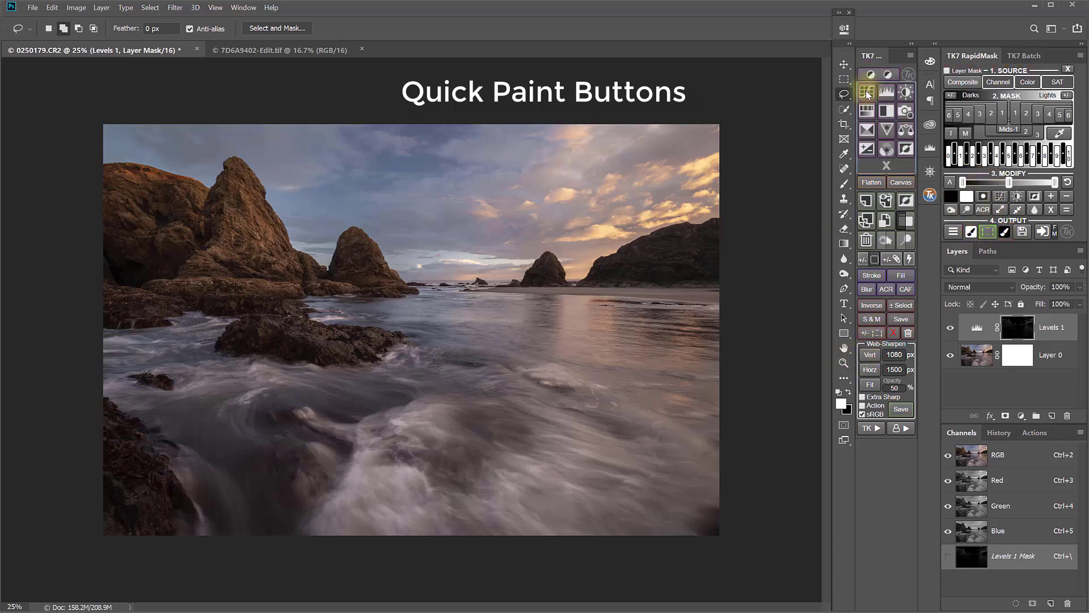
left_click(867, 93)
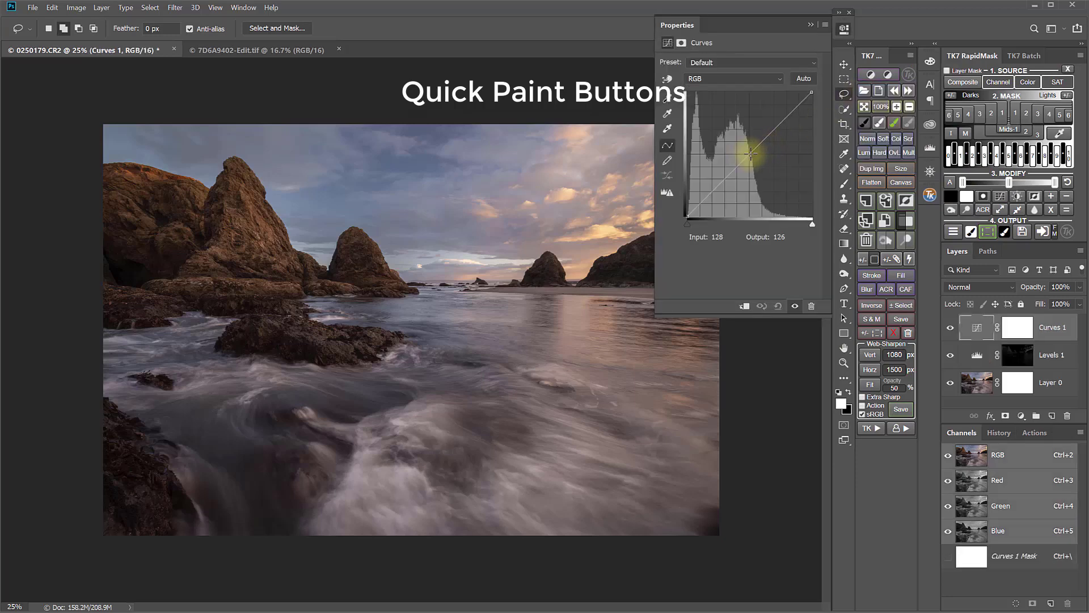
left_click_drag(750, 152, 751, 175)
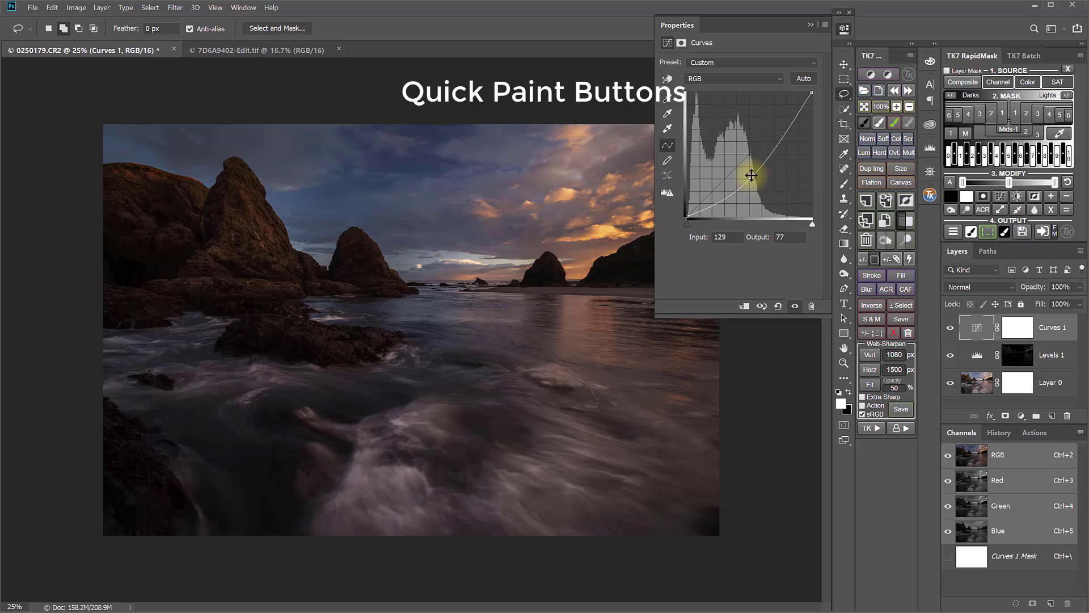
left_click(951, 329)
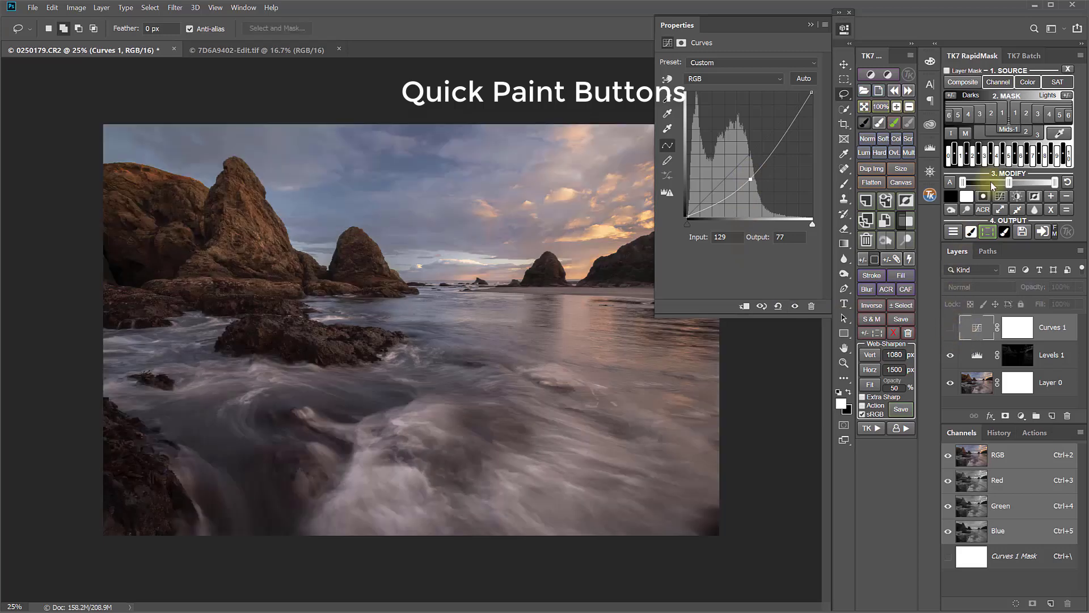
left_click(1013, 115)
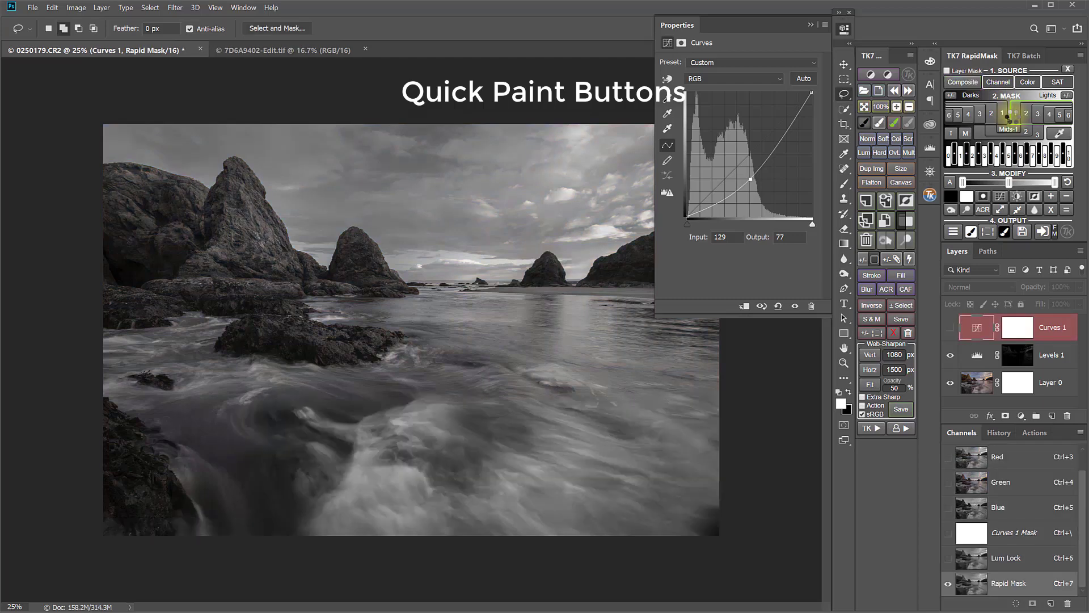
Step: Fill the Curves 1 mask black and paint the darkening back into the sky at 50% opacity
left_click(988, 232)
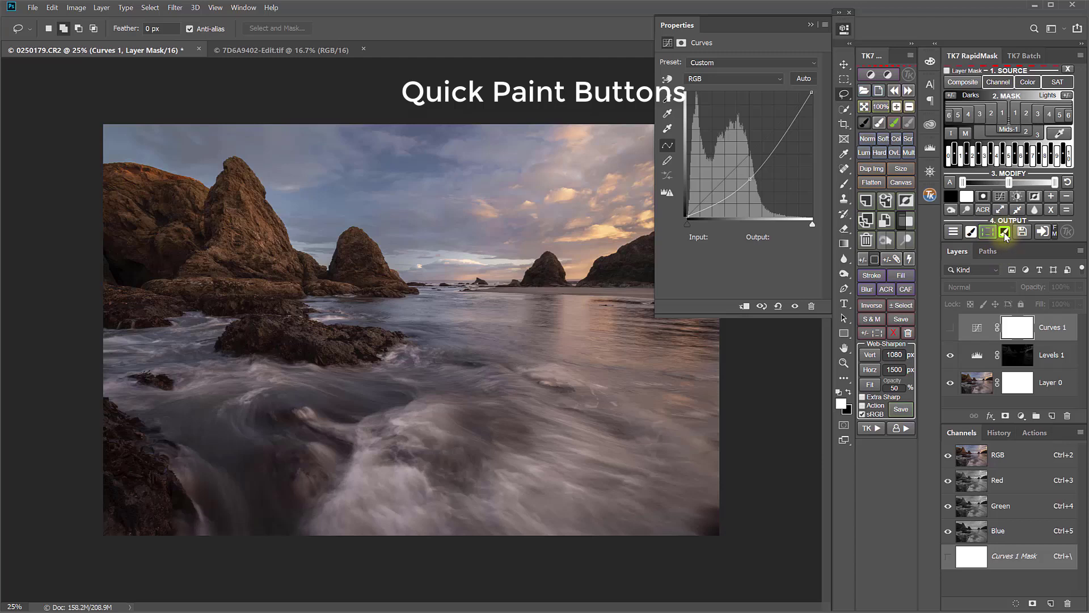
left_click(1004, 232)
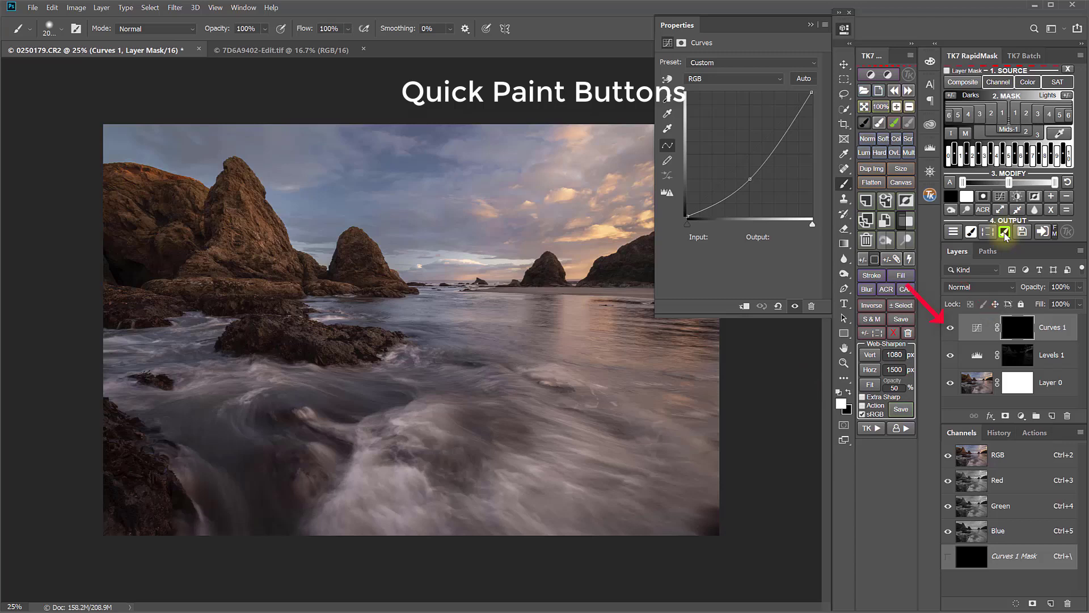
left_click(1005, 234)
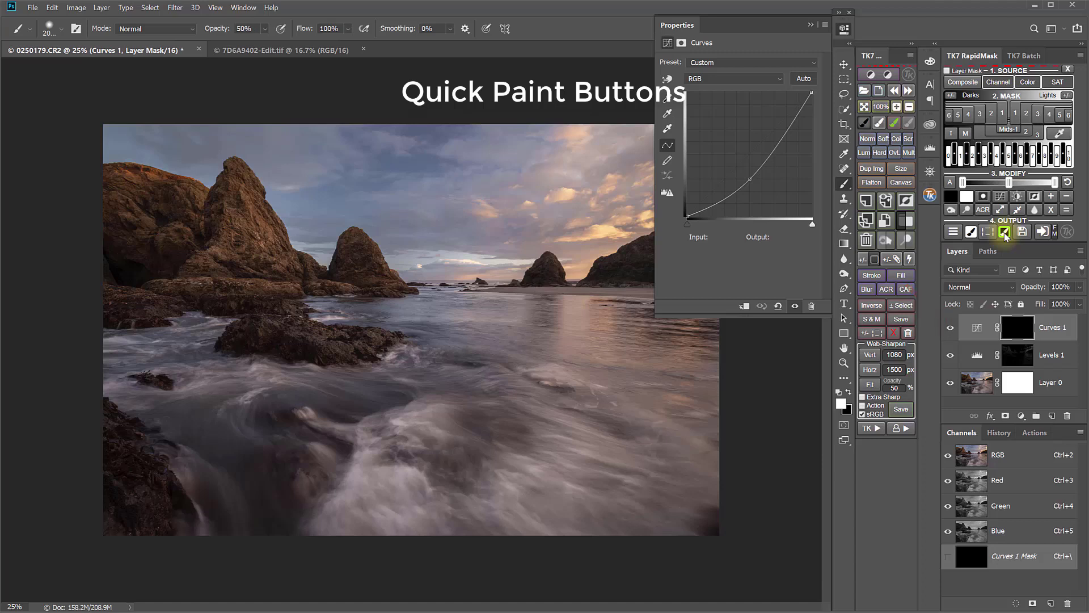
left_click(844, 28)
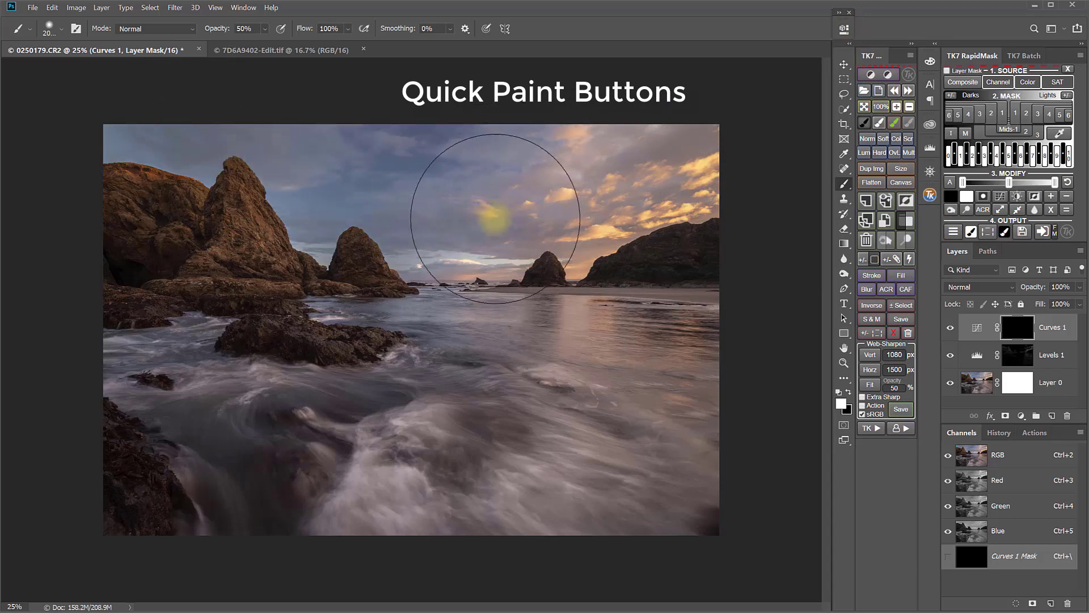
mouse_move(669, 178)
left_mouse_down()
mouse_move(604, 159)
mouse_move(288, 175)
mouse_move(553, 182)
mouse_move(93, 128)
left_mouse_up()
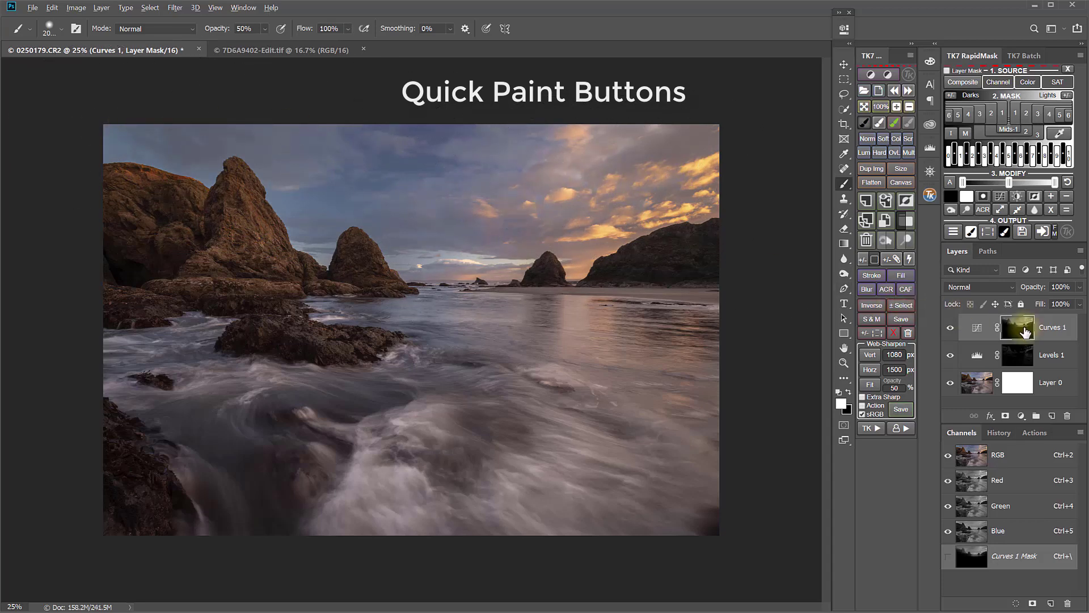
left_click(1025, 332, "alt")
left_click(1026, 332, "alt")
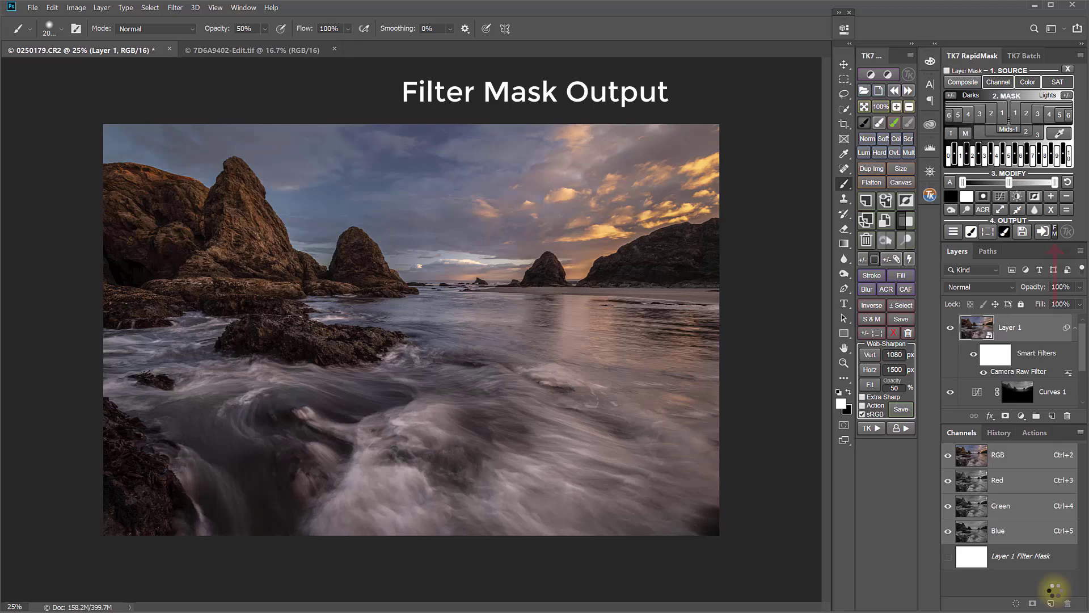
Step: Generate a Mids-1 luminosity mask and output it to Layer 1's Camera Raw smart filter mask
left_click(982, 134)
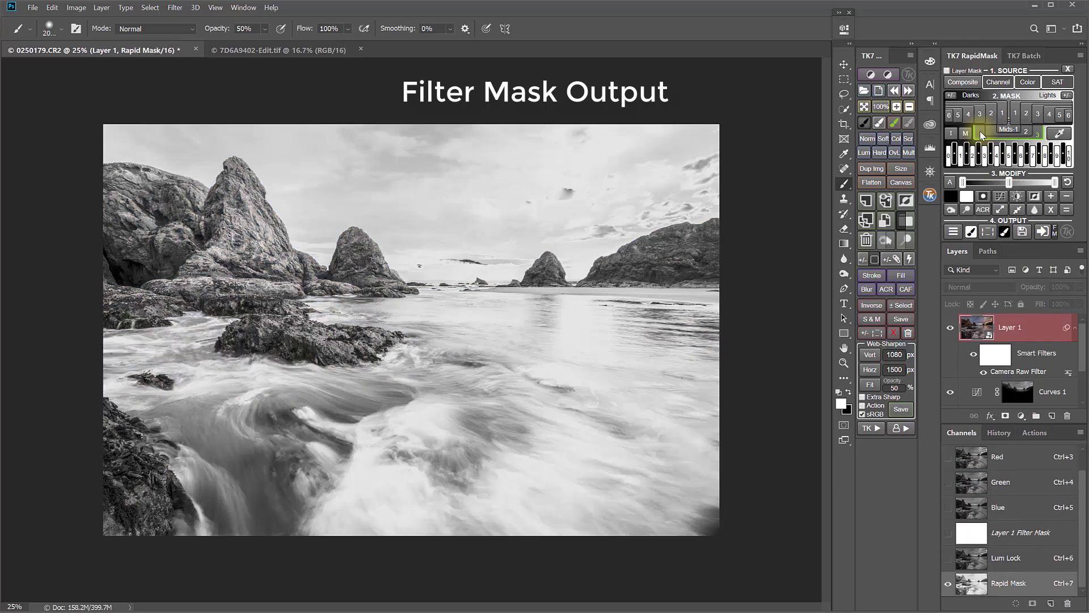
left_click(1054, 233)
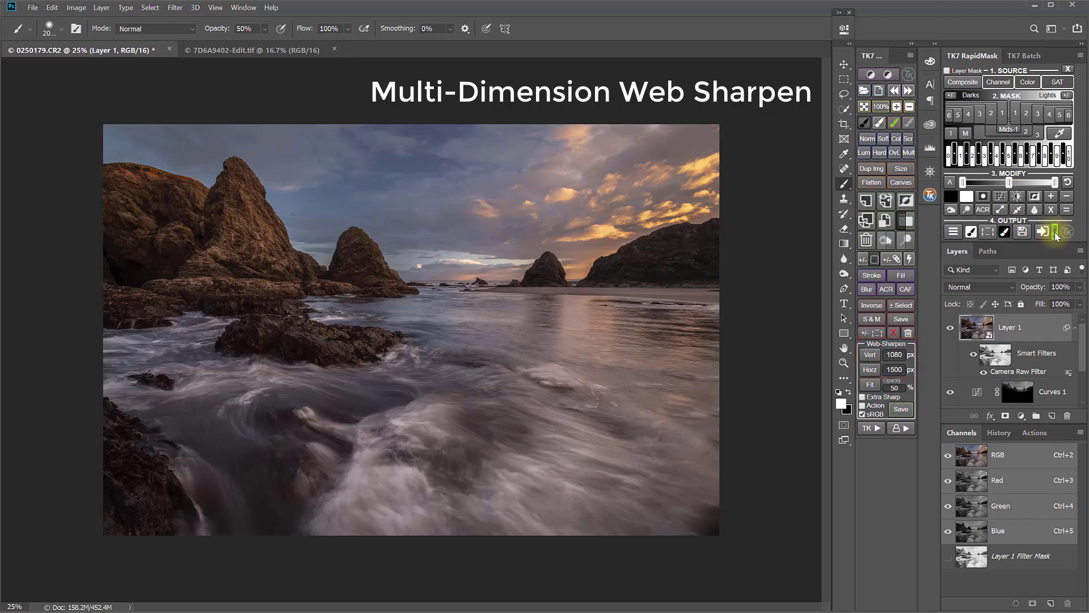
Step: Enter the TK7 Web-Sharpen size limits of 1500 px and 1080 px
left_click(901, 355)
type("1500")
left_click_drag(886, 354, 906, 355)
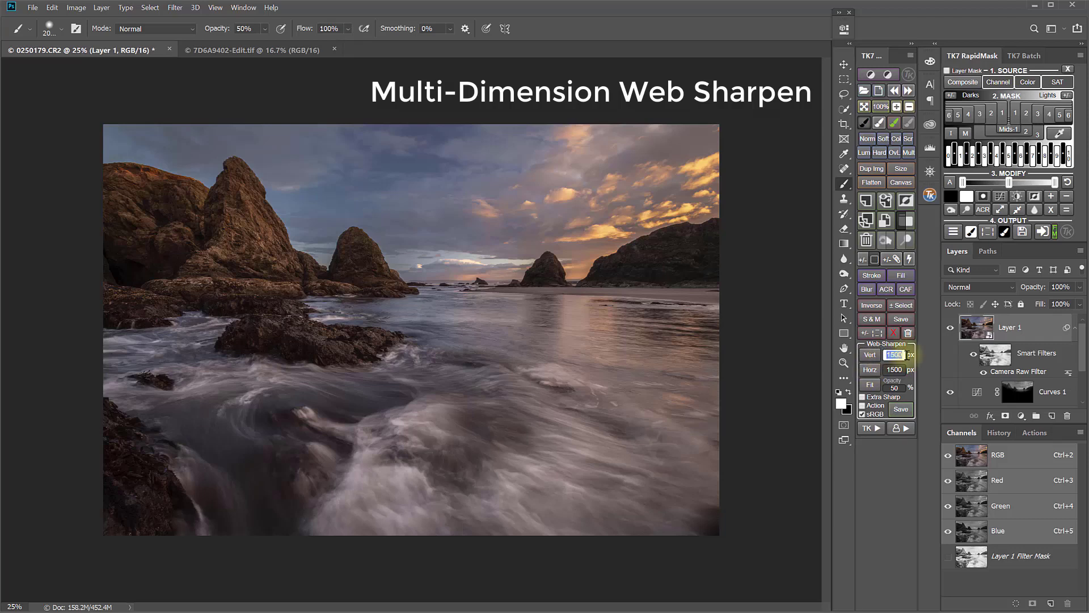
type("1080")
Step: Create web-sharpened Fit copies of the seascape and the mountain photo
left_click(871, 387)
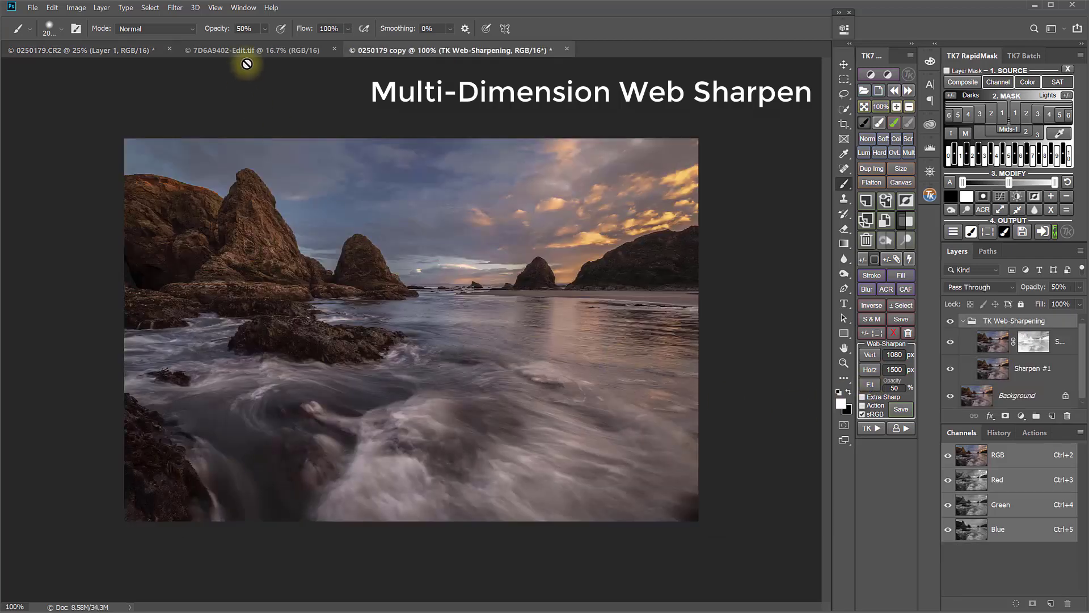
left_click(239, 51)
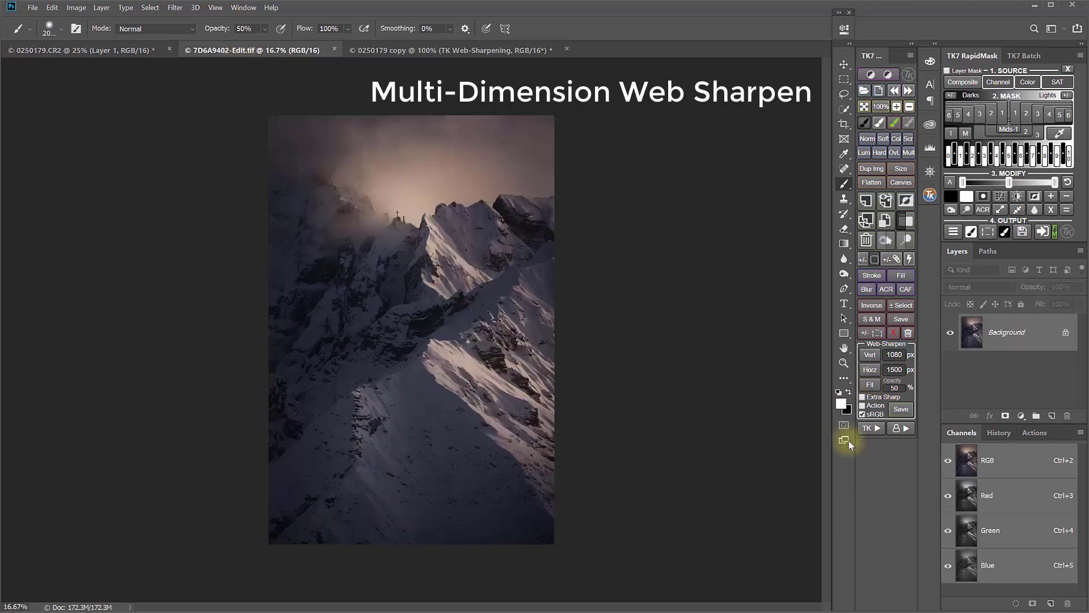
left_click(870, 387)
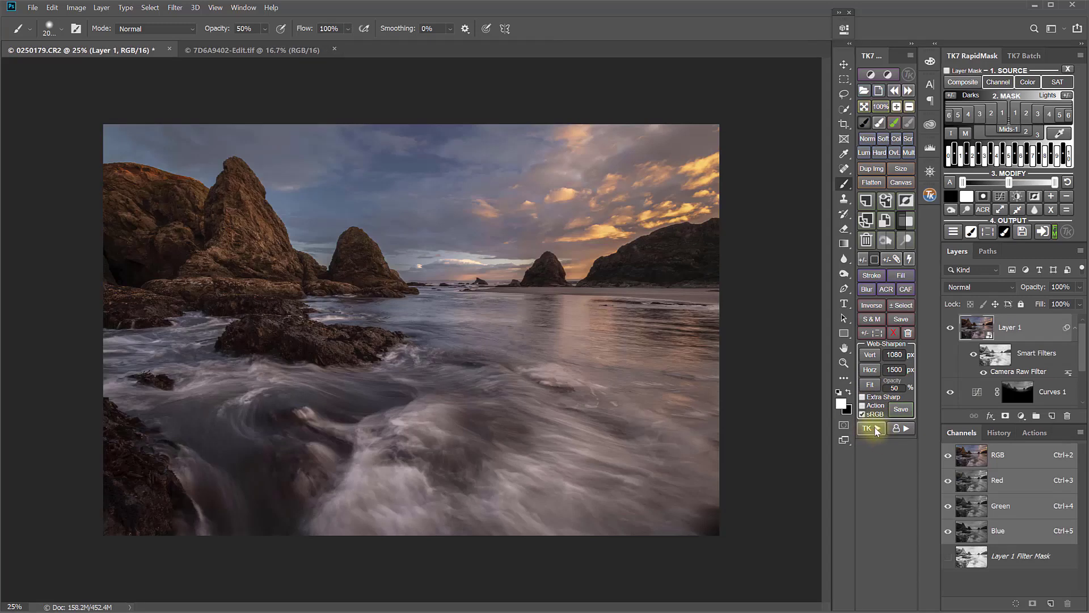
Step: Outline the central scene freehand and turn it into a Freehand Vignette layer with 536.6 px blur
left_click(876, 429)
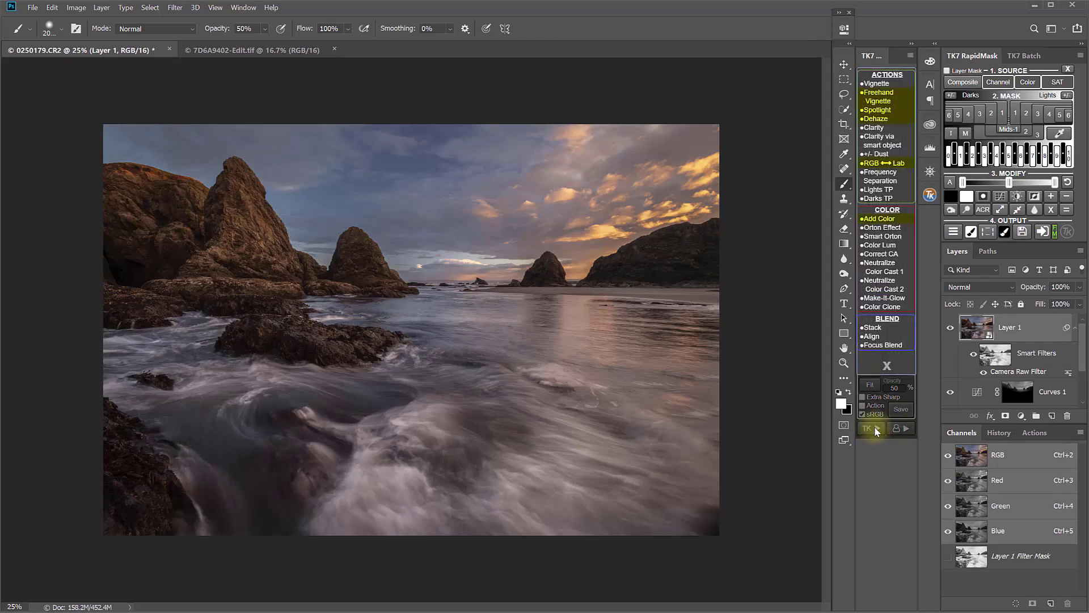
left_click(868, 94)
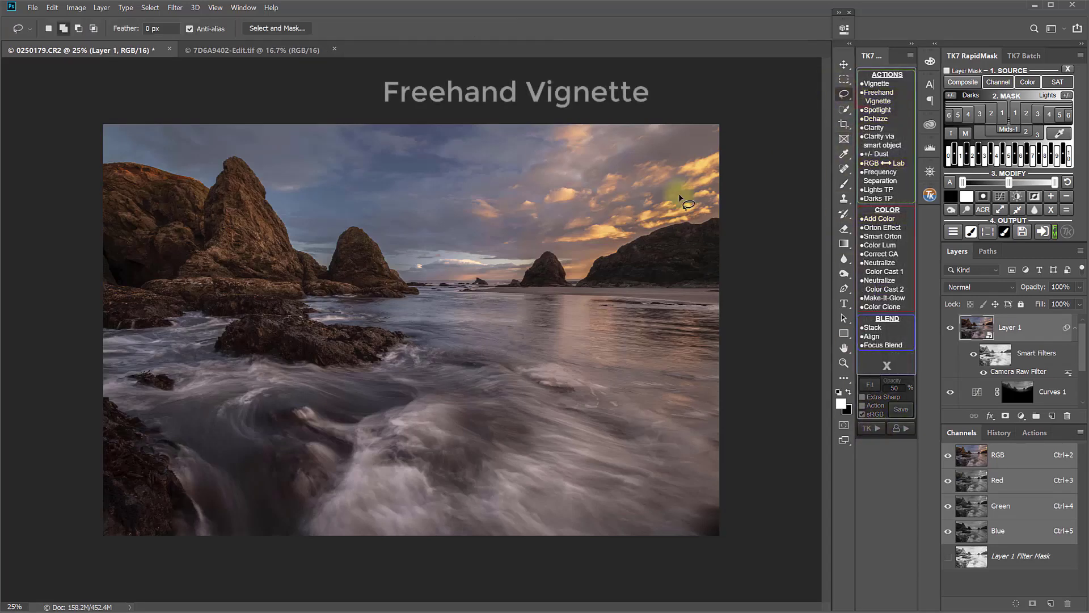
mouse_move(716, 168)
left_mouse_down()
mouse_move(310, 146)
mouse_move(187, 158)
mouse_move(146, 208)
mouse_move(198, 265)
mouse_move(132, 461)
mouse_move(266, 521)
mouse_move(503, 512)
mouse_move(599, 461)
mouse_move(551, 343)
mouse_move(648, 317)
mouse_move(663, 159)
left_mouse_up()
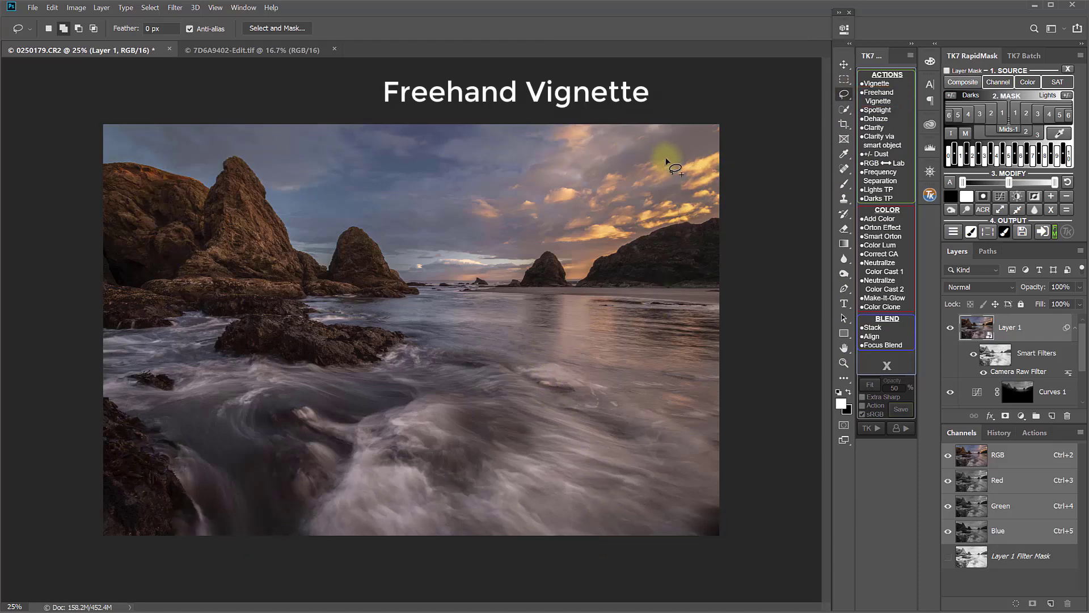
left_click(877, 101)
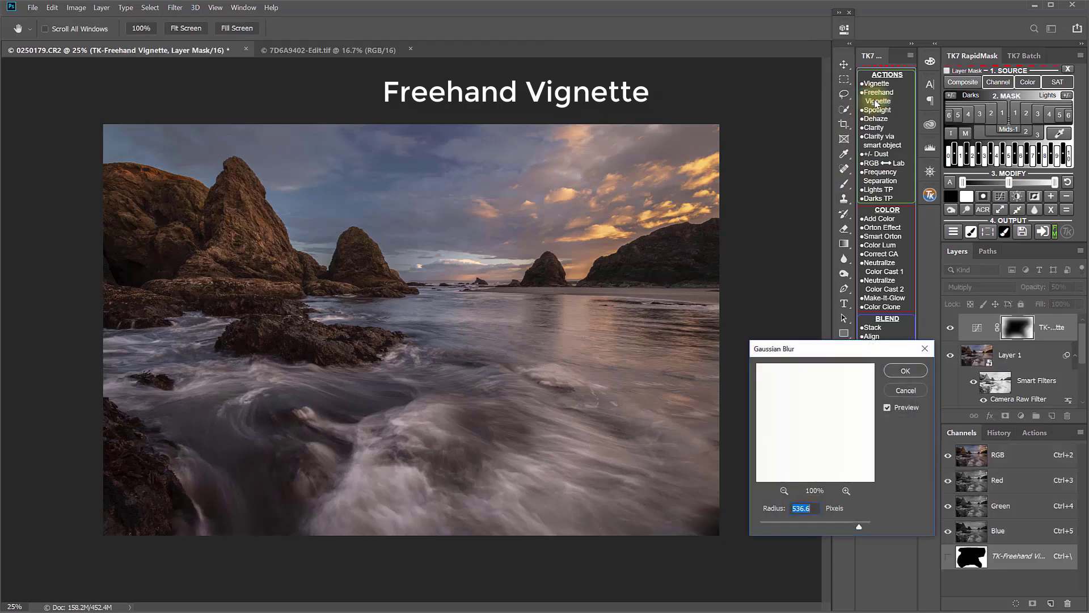
Step: Accept the vignette blur, then add a Spotlight layer over the left rocks and foreground water
left_click(905, 372)
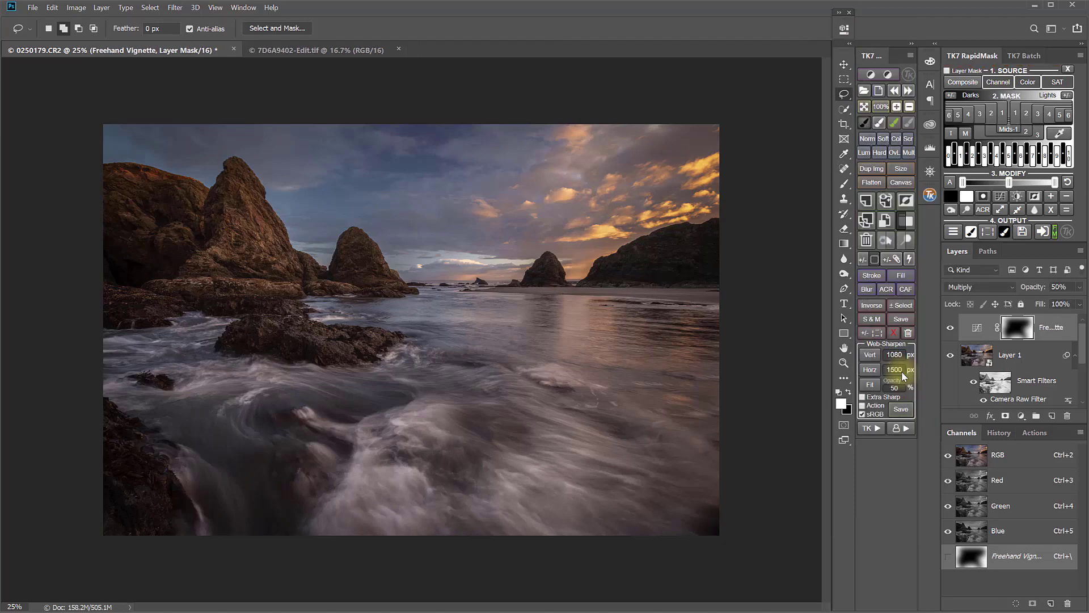
left_click(874, 429)
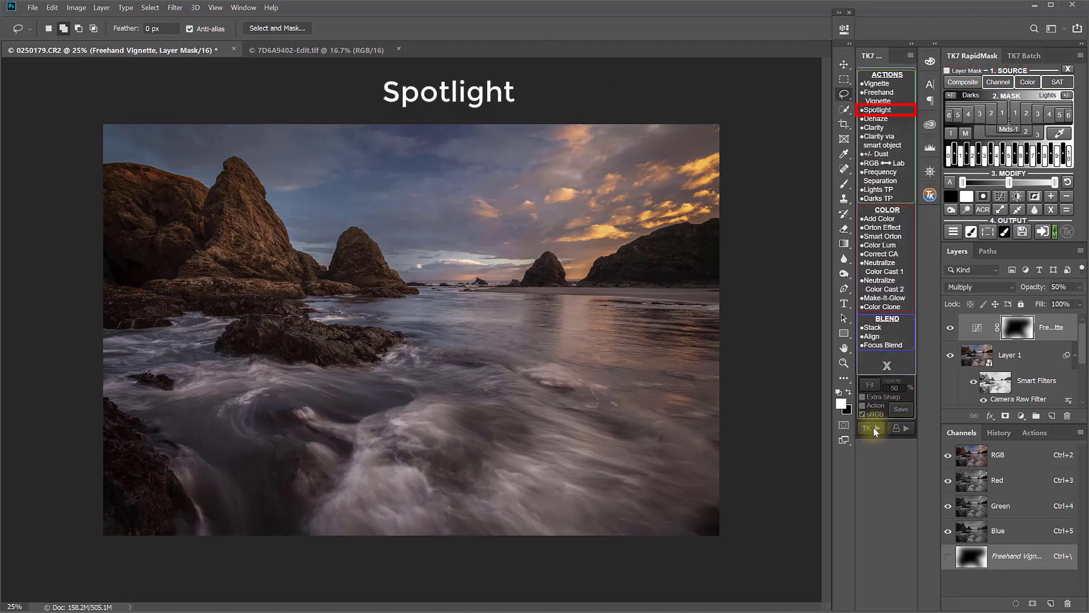
mouse_move(357, 358)
left_mouse_down()
mouse_move(382, 353)
mouse_move(391, 287)
mouse_move(259, 202)
mouse_move(180, 200)
mouse_move(182, 316)
mouse_move(235, 351)
mouse_move(361, 355)
left_mouse_up()
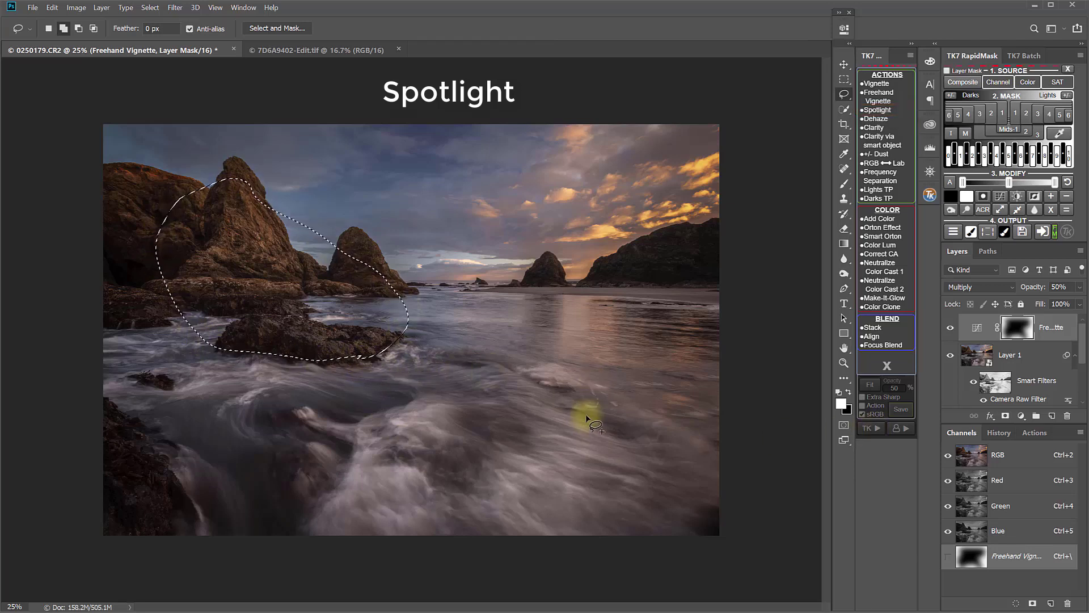
mouse_move(584, 418)
left_mouse_down()
mouse_move(407, 480)
mouse_move(515, 488)
mouse_move(606, 447)
mouse_move(590, 421)
left_mouse_up()
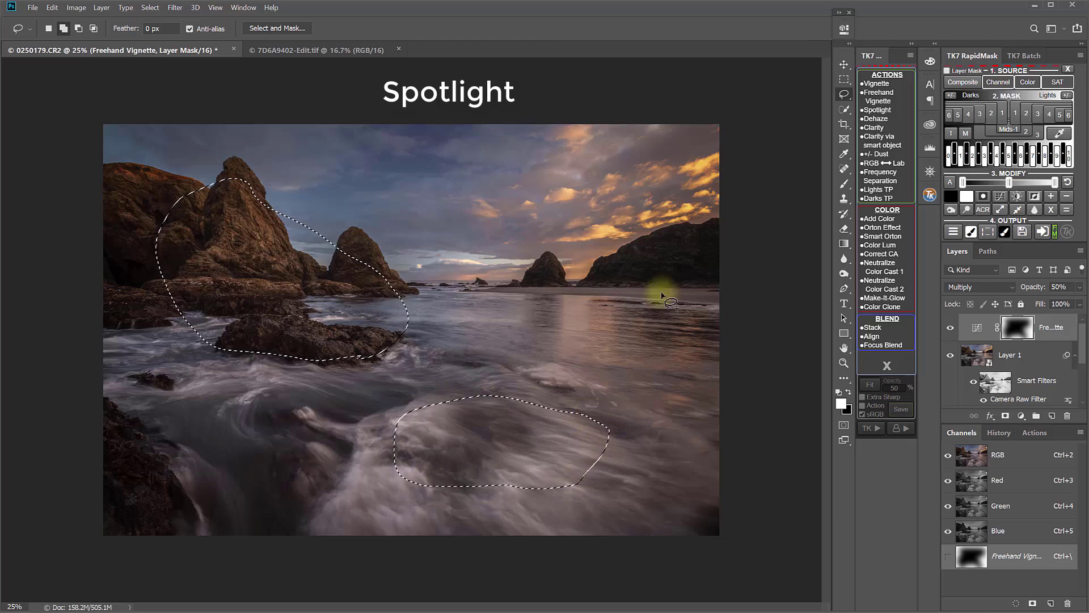
left_click(886, 112)
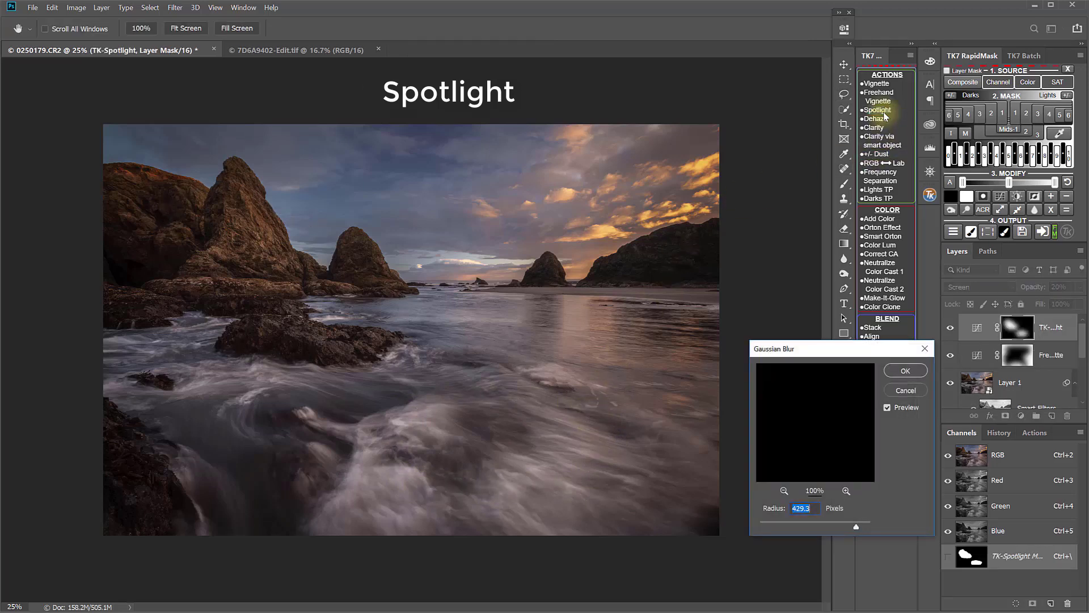
left_click(910, 380)
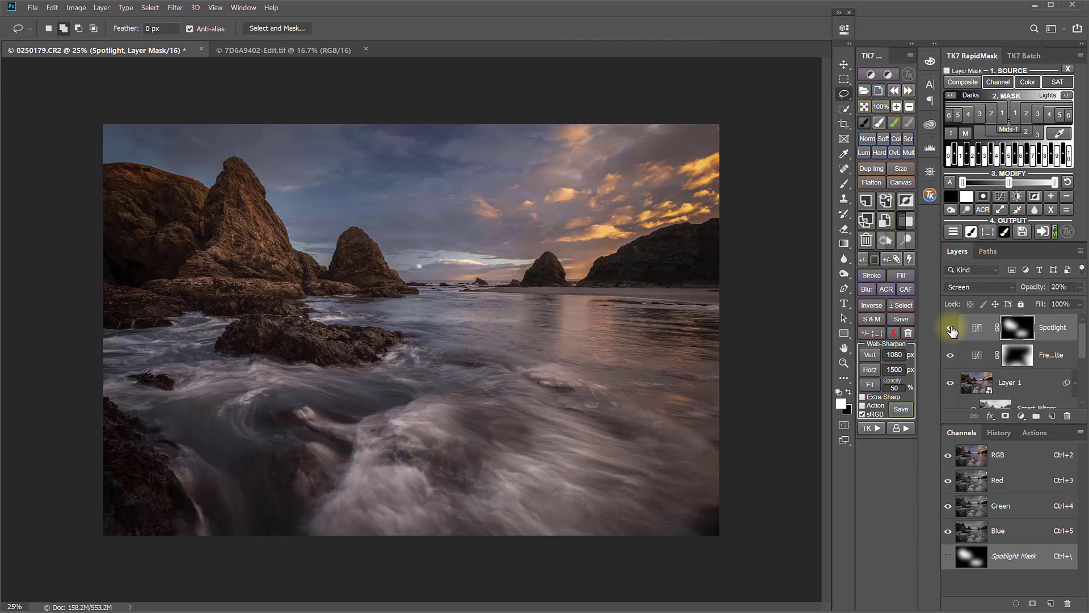
Step: Open the seascape as a Lab-mode smart object with RGB⟷Lab and add a Curves layer
left_click(876, 430)
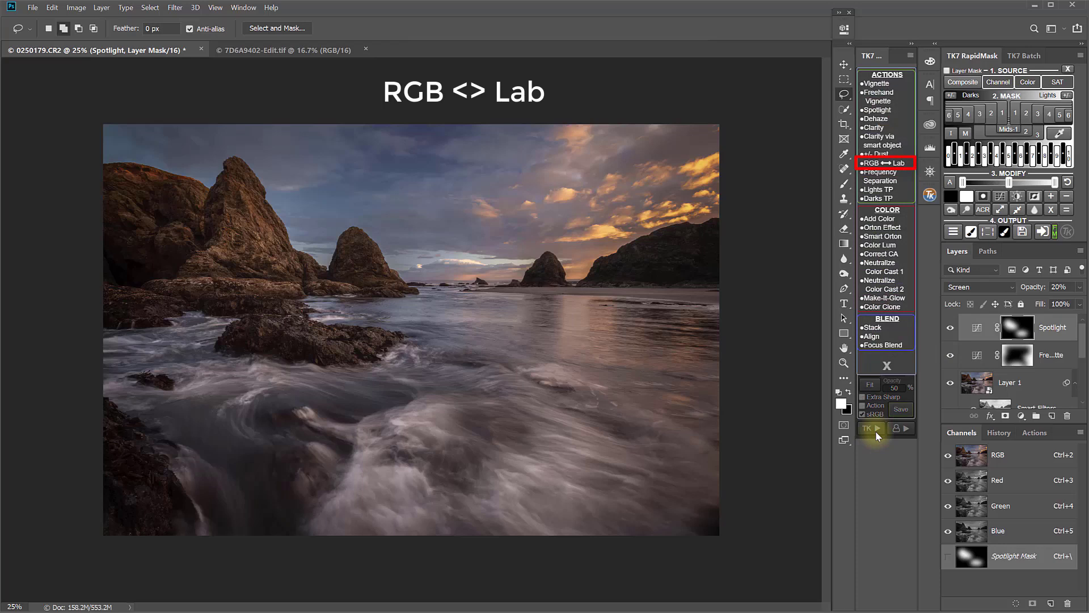
left_click(876, 165)
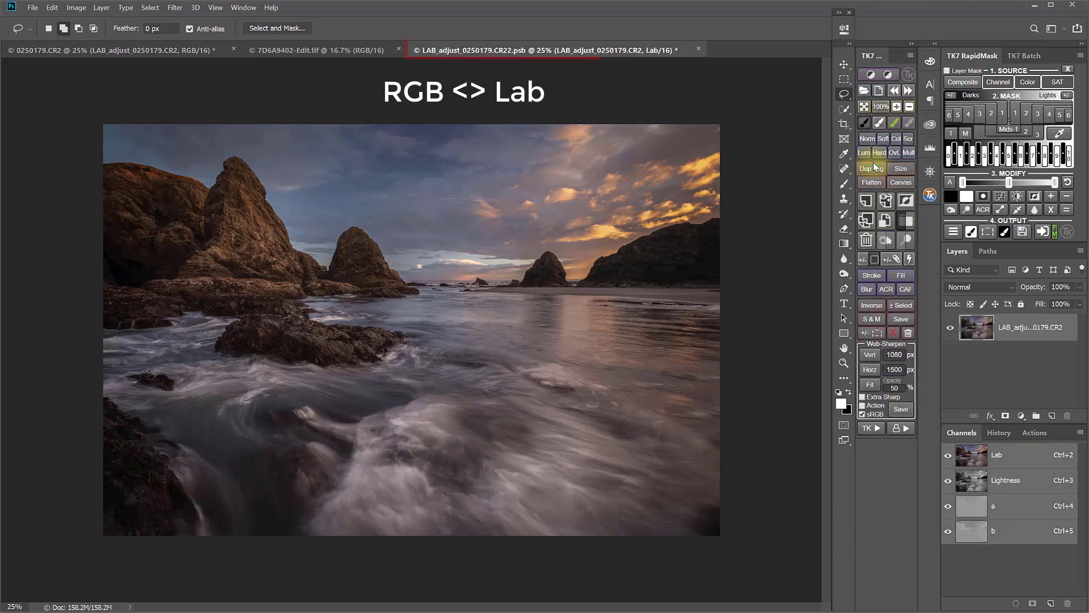
left_click(870, 75)
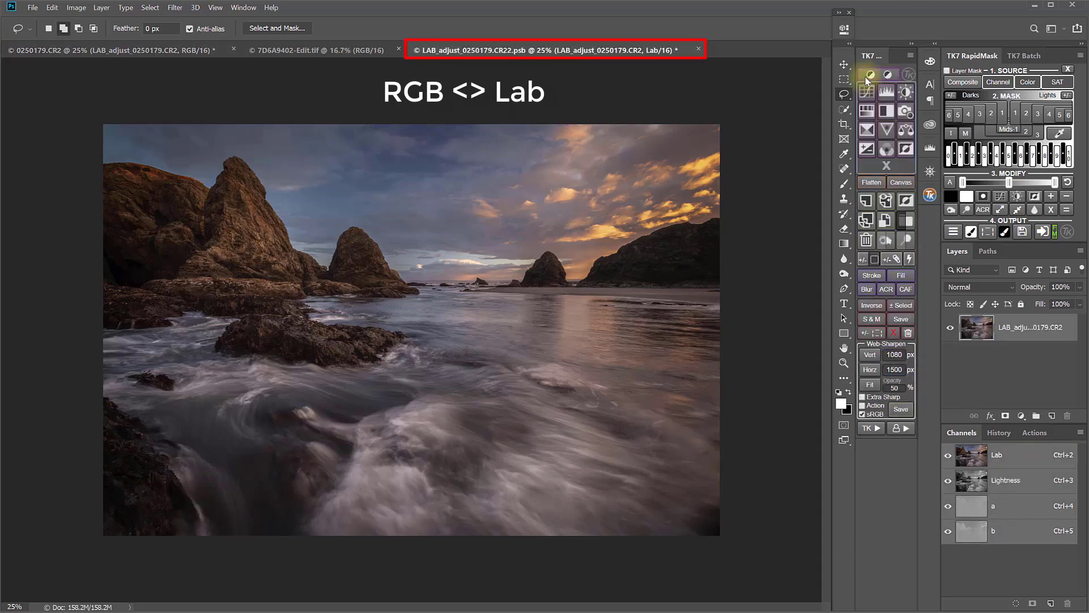
Step: Steepen the a-channel curve by pulling both endpoints inward
left_click(866, 95)
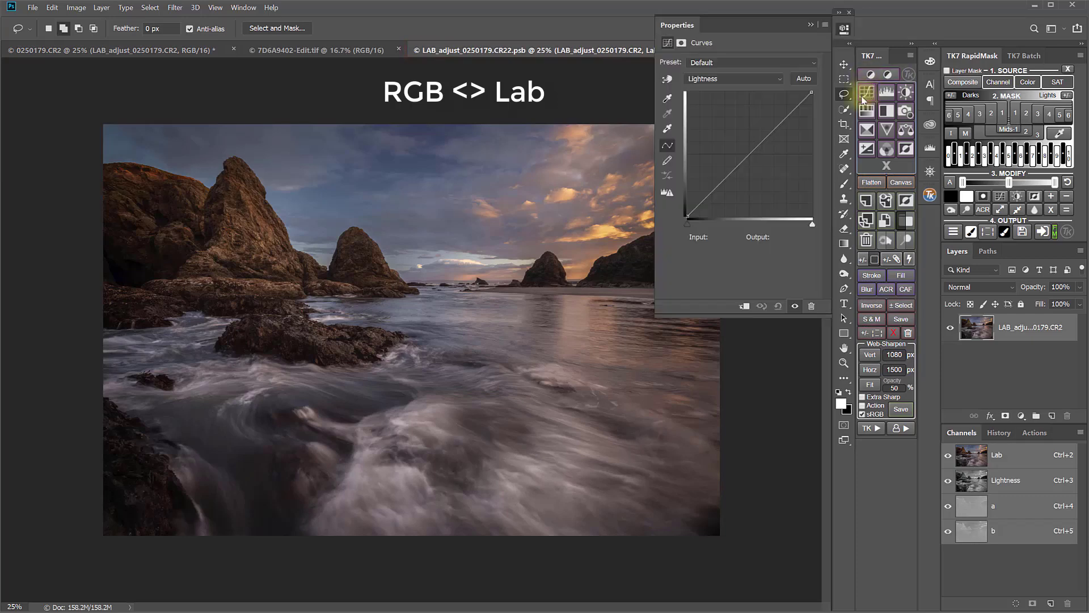
left_click(751, 81)
left_click(721, 100)
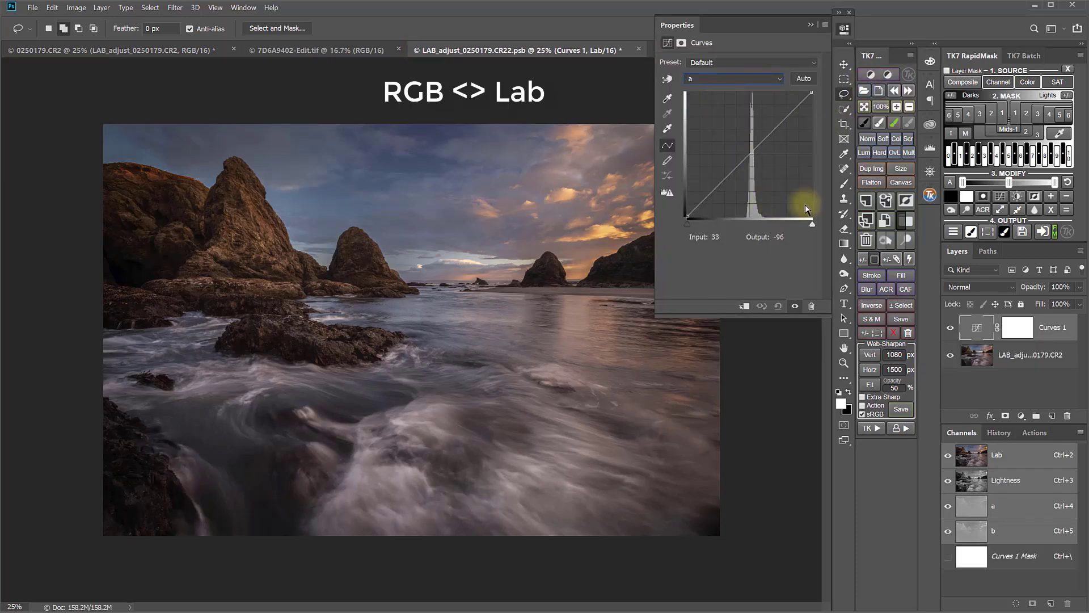
left_click_drag(812, 224, 798, 226)
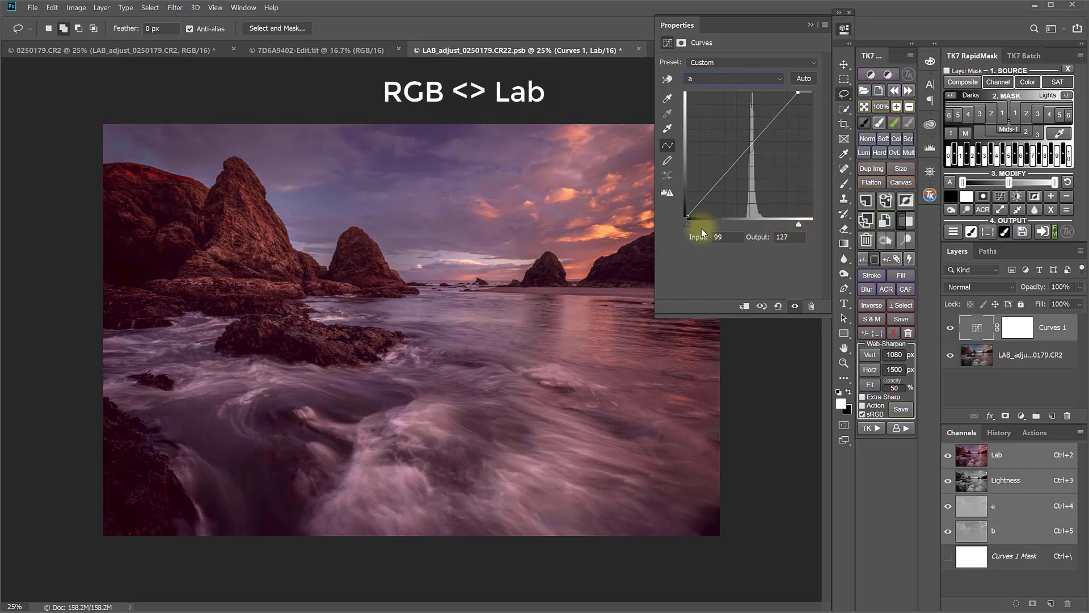
left_click_drag(688, 225, 702, 231)
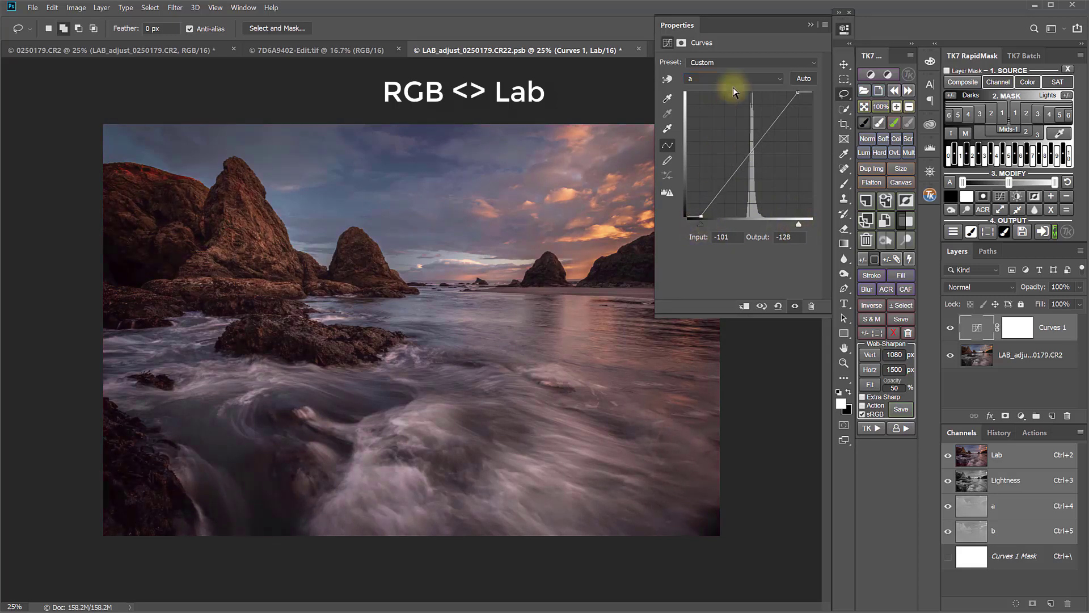
Step: Steepen the b-channel curve by pulling both endpoints inward
left_click(732, 79)
left_click(732, 110)
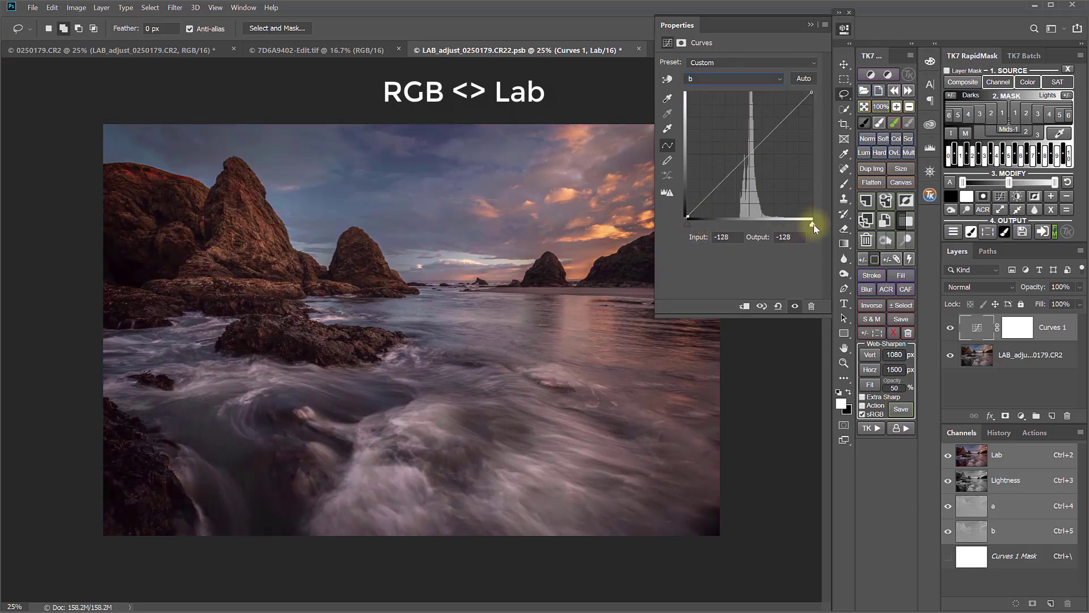
left_click_drag(814, 226, 801, 227)
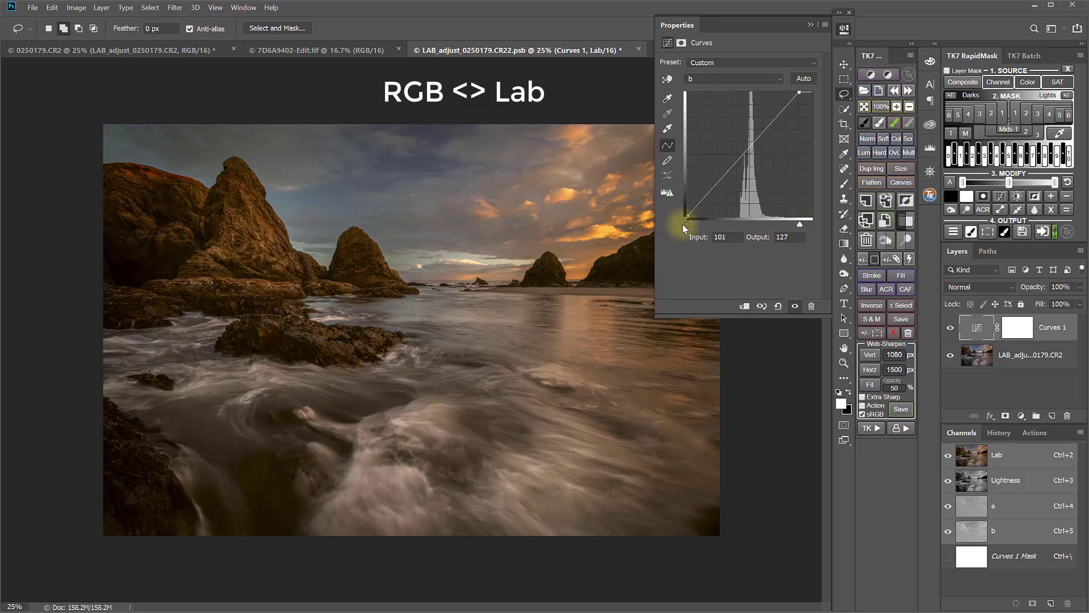
left_click_drag(685, 224, 699, 225)
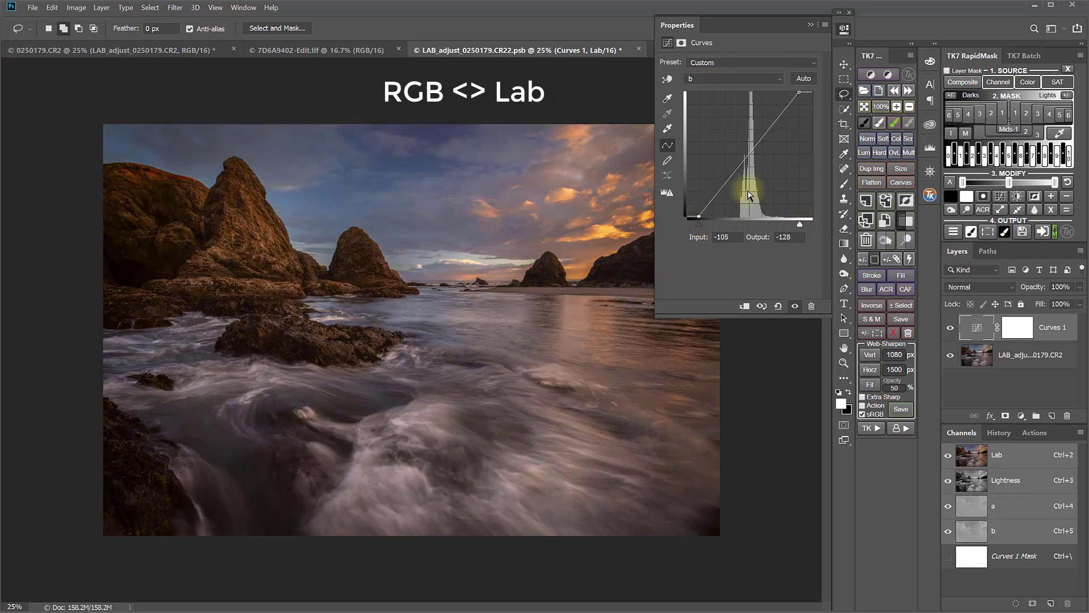
Step: Collapse the Curves properties and toggle the layer to compare the colour boost
left_click(845, 27)
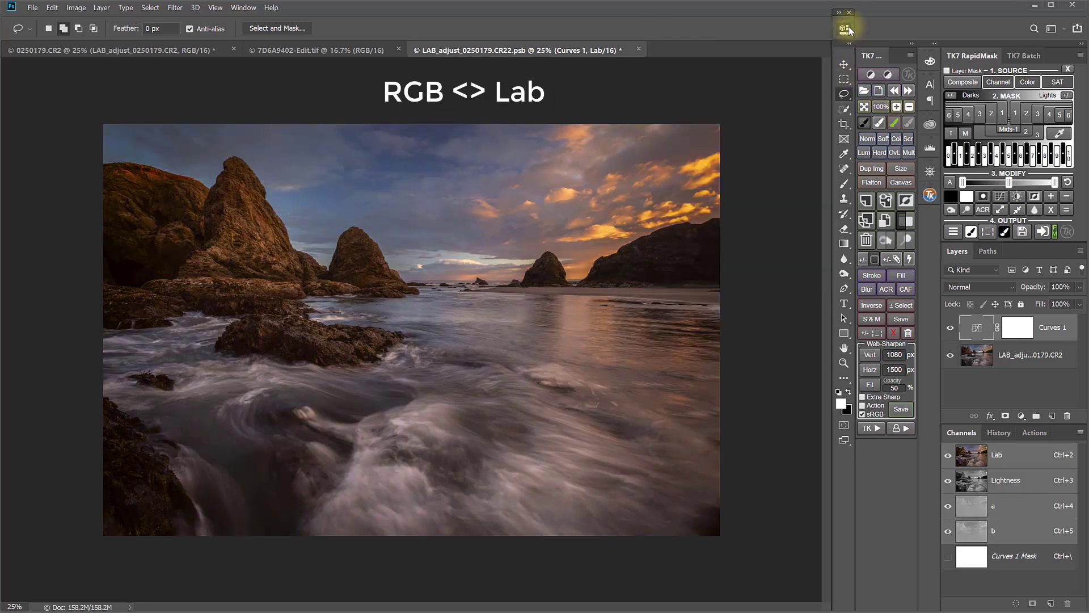
left_click(951, 331)
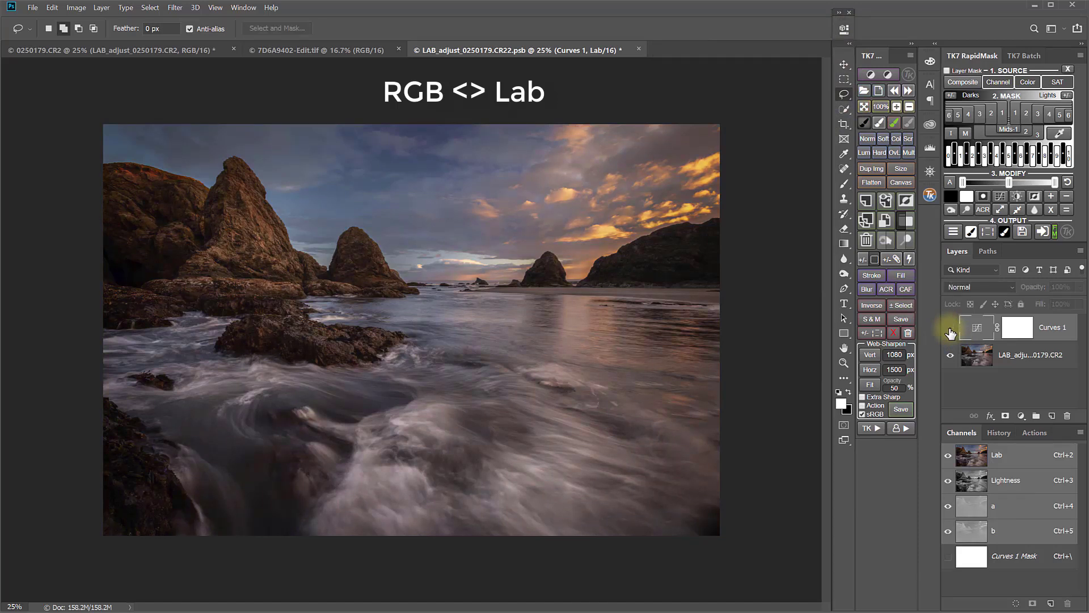
left_click(876, 429)
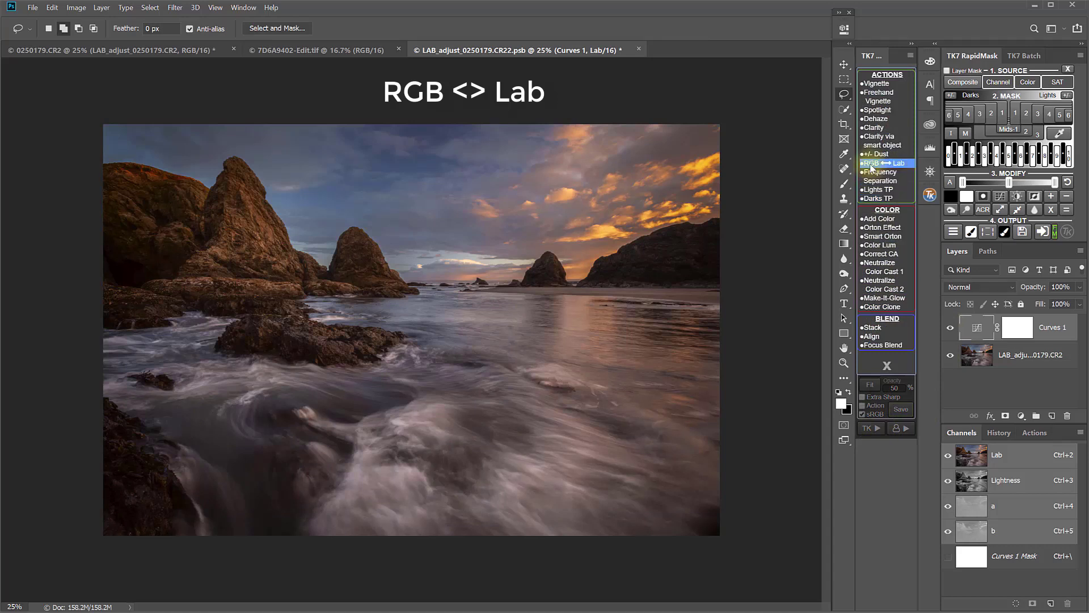
Step: Send the Lab edits back to the seascape, delete the LAB layer, and apply Dehaze
left_click(872, 165)
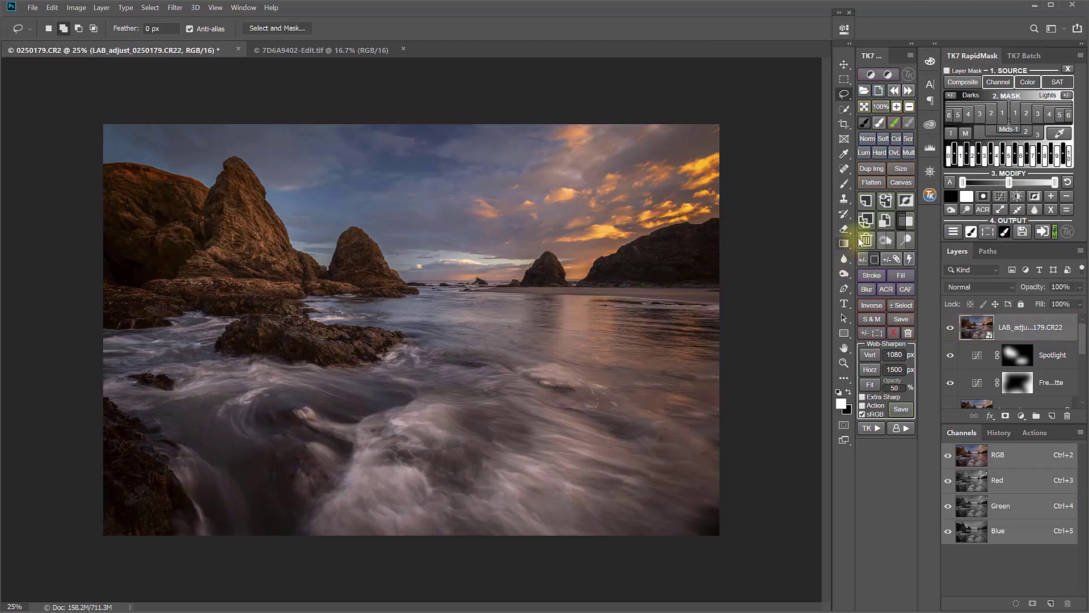
left_click(865, 241)
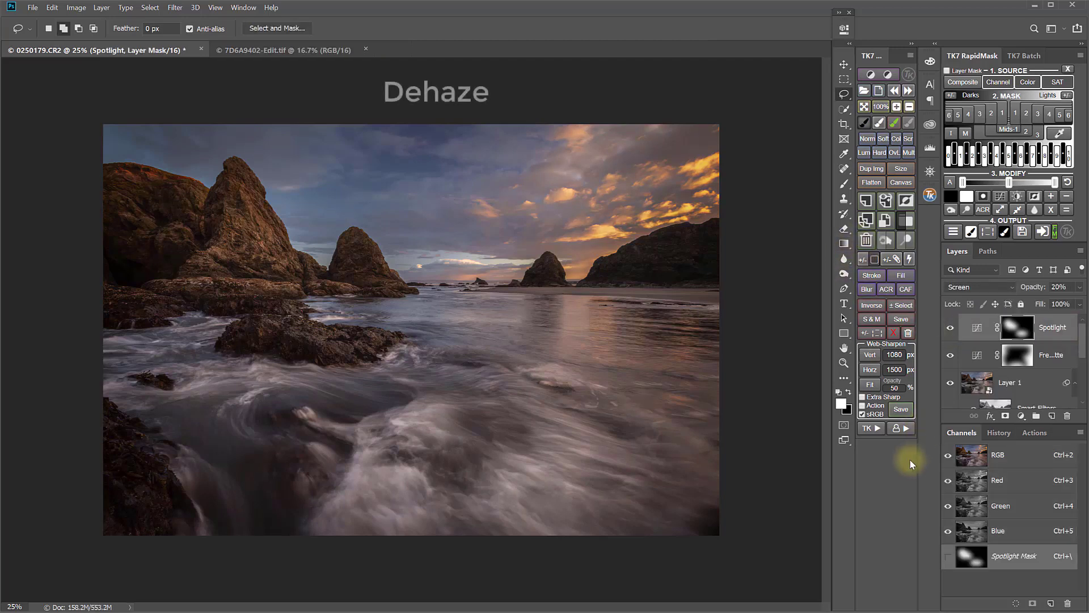
left_click(877, 426)
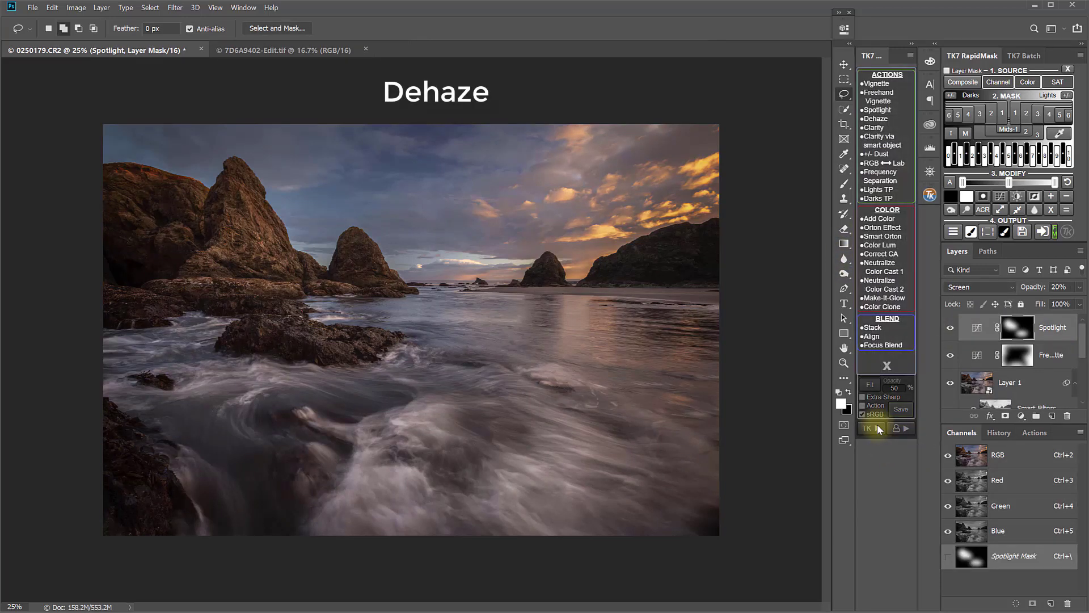
left_click(876, 119)
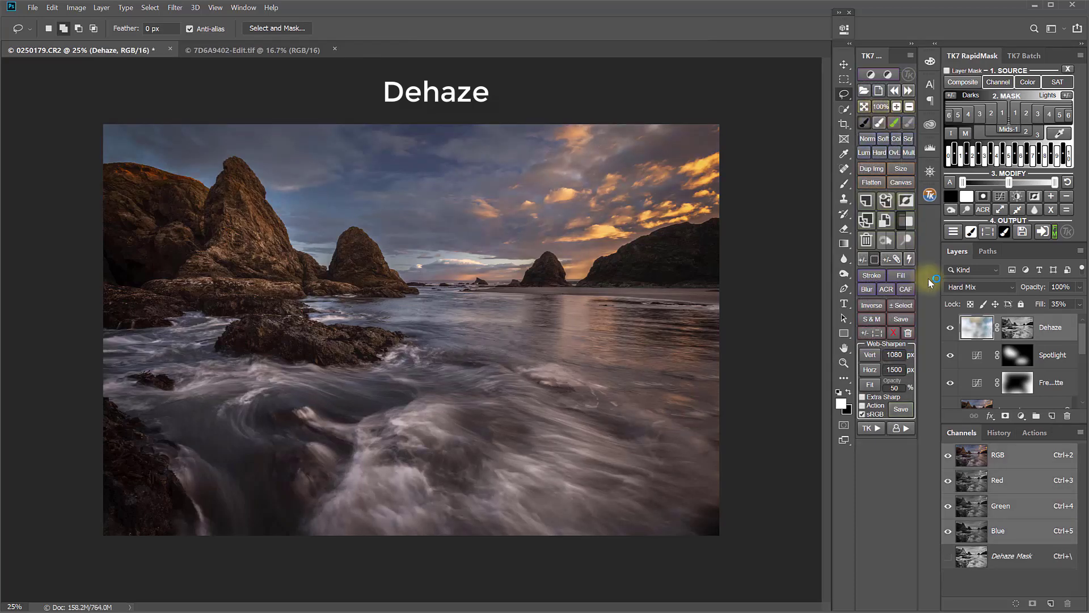
Step: Compare the image with and without the Dehaze layer, then delete it
left_click(951, 328)
left_click(952, 329)
left_click(951, 331)
left_click(951, 329)
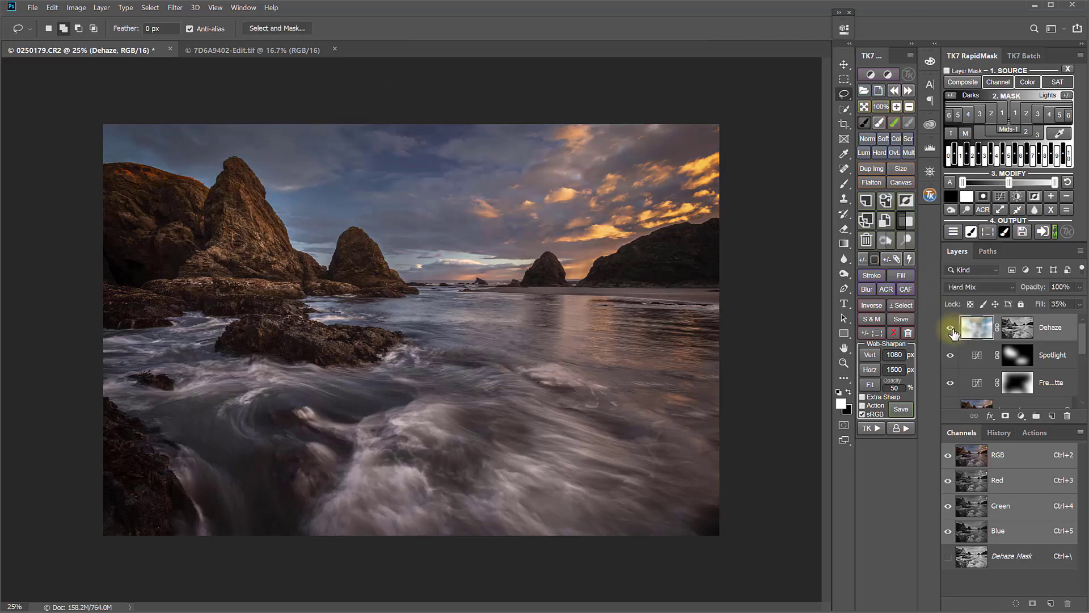
left_click(866, 239)
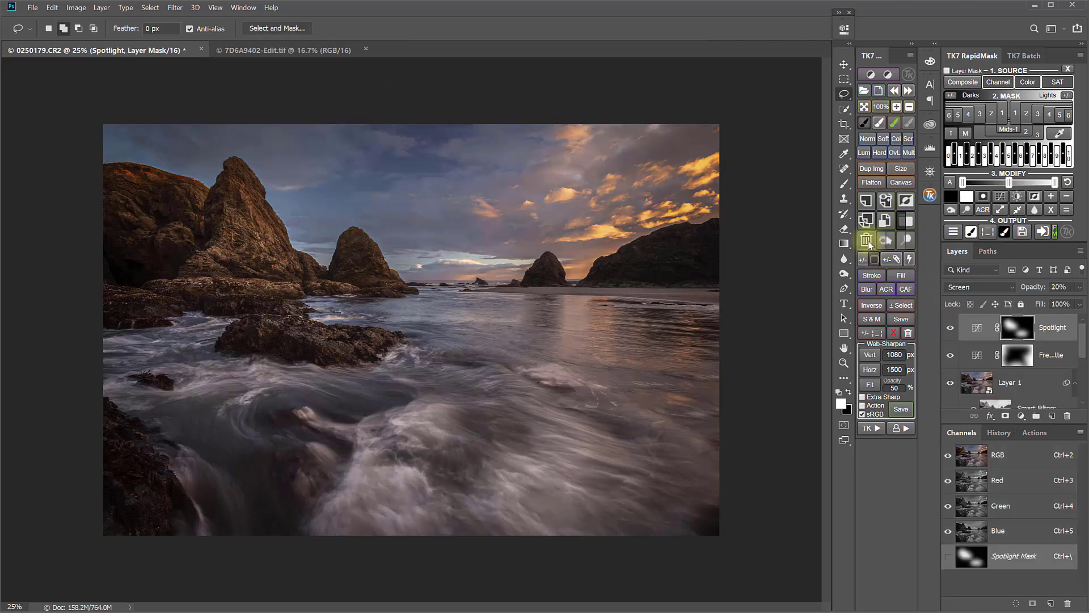
left_click(877, 428)
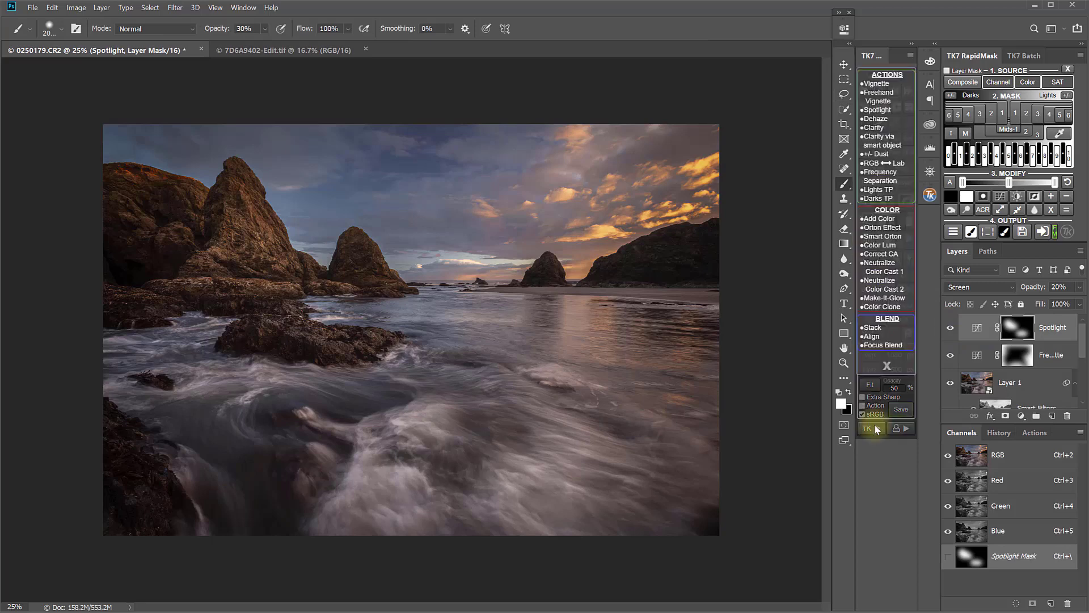
left_click(876, 220)
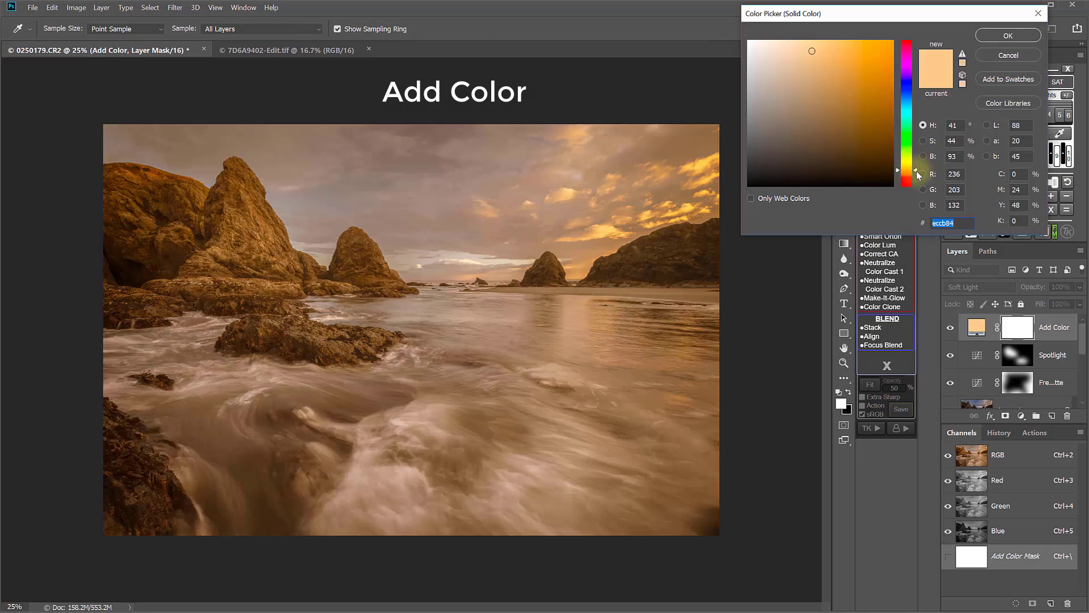
left_click_drag(918, 173, 918, 180)
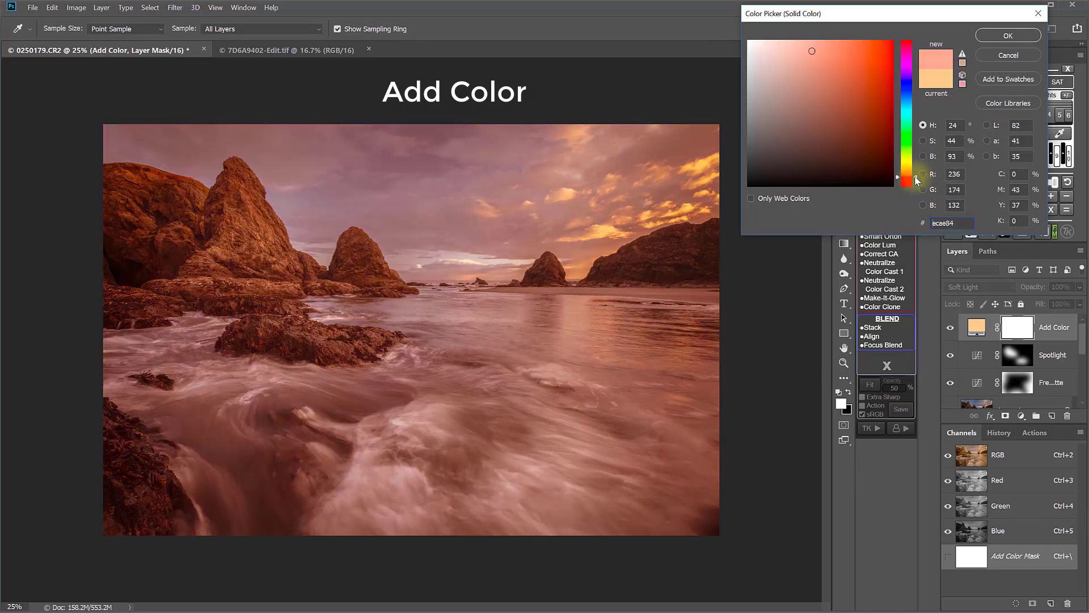
left_click(847, 43)
left_click(1007, 36)
key("ctrl+i")
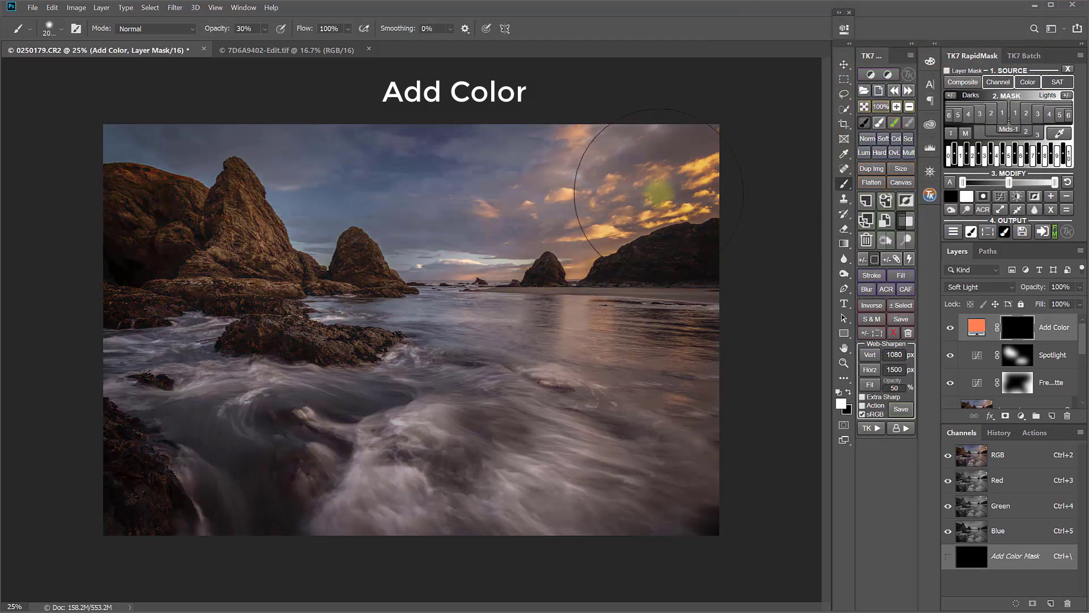
mouse_move(682, 171)
left_mouse_down()
mouse_move(660, 171)
mouse_move(418, 233)
mouse_move(597, 193)
mouse_move(655, 204)
mouse_move(604, 273)
mouse_move(568, 448)
left_mouse_up()
double_click(976, 327)
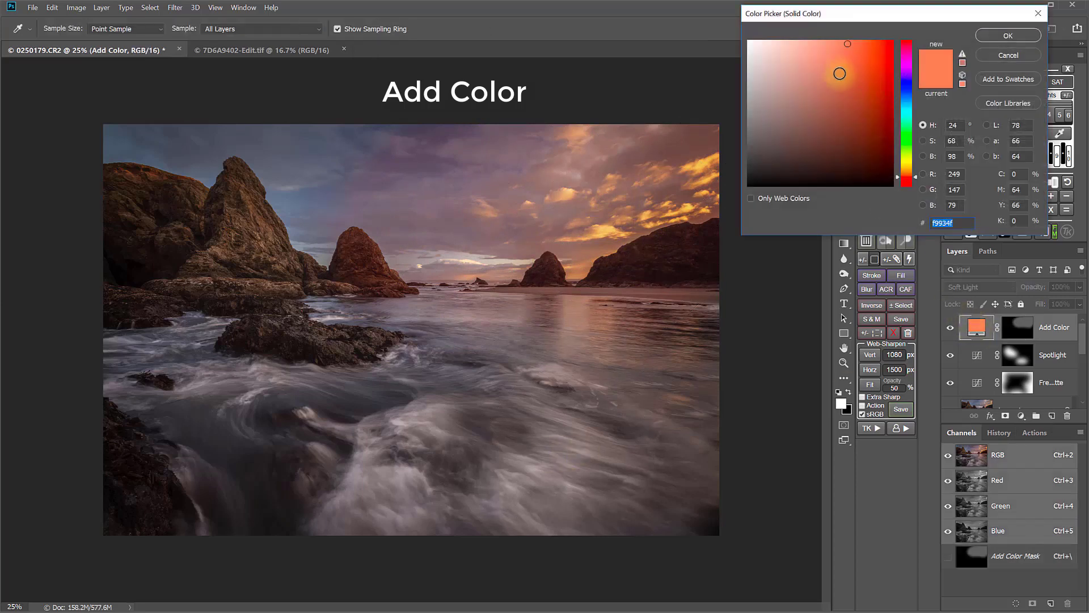
left_click(829, 65)
left_click(880, 54)
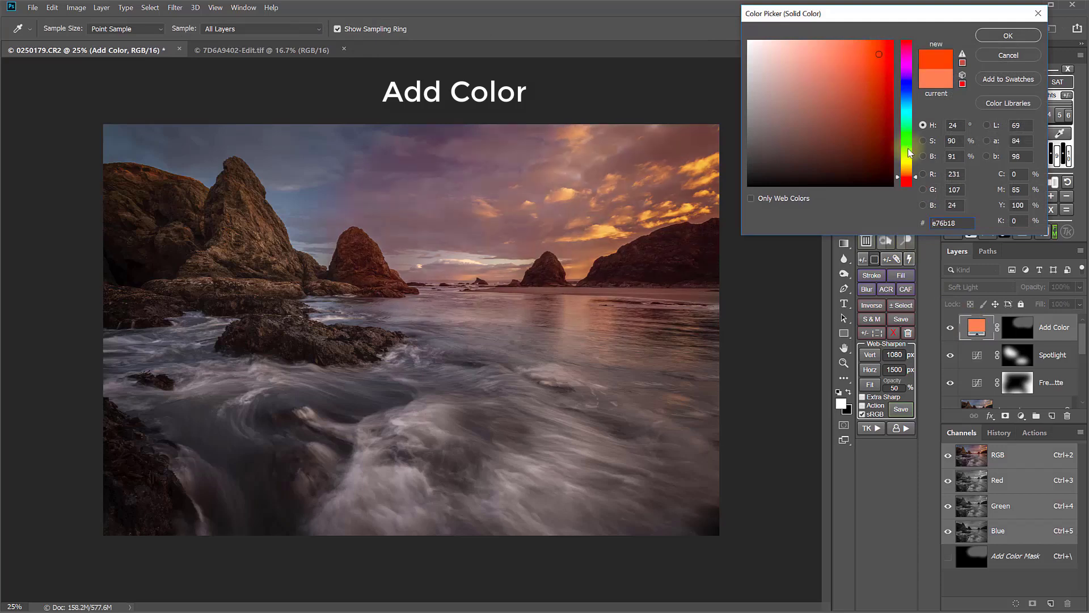
left_click_drag(914, 183, 915, 178)
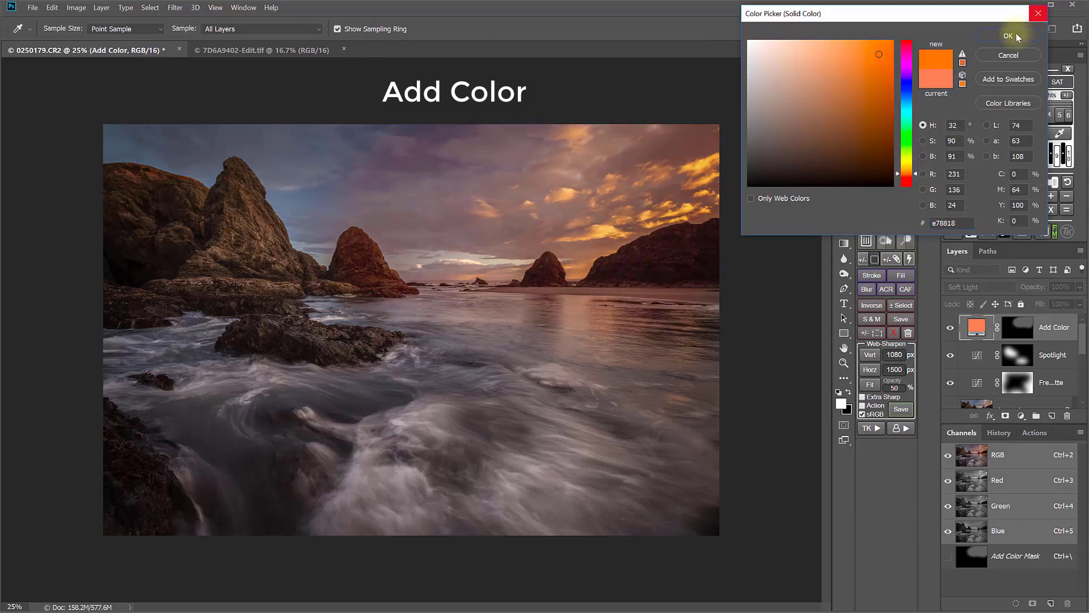
left_click(1008, 35)
left_click(866, 241)
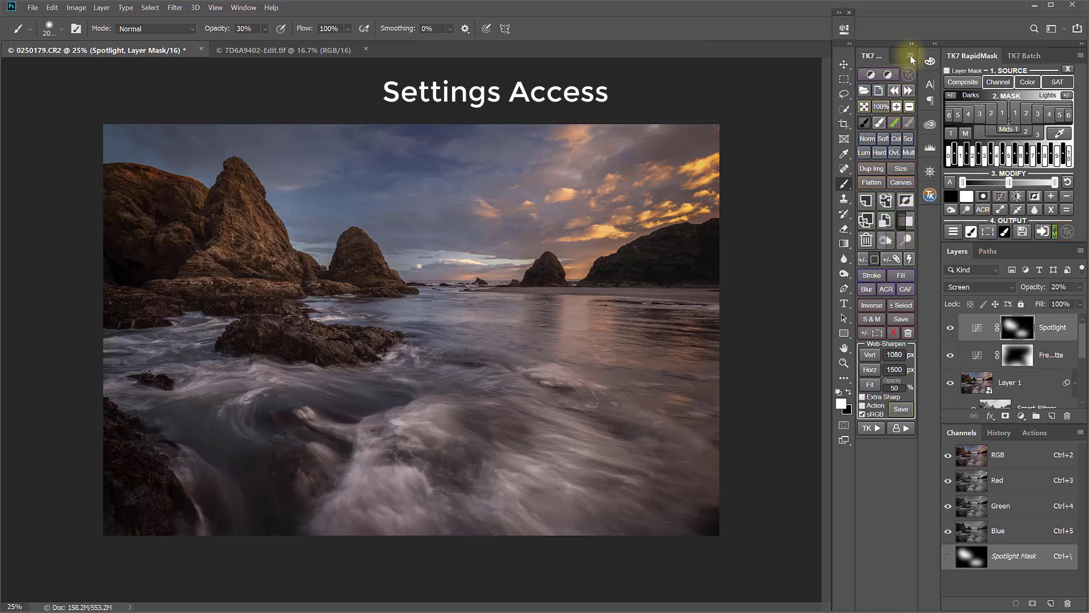
Step: Show the TK7 panel's Settings page from its flyout menu
left_click(911, 59)
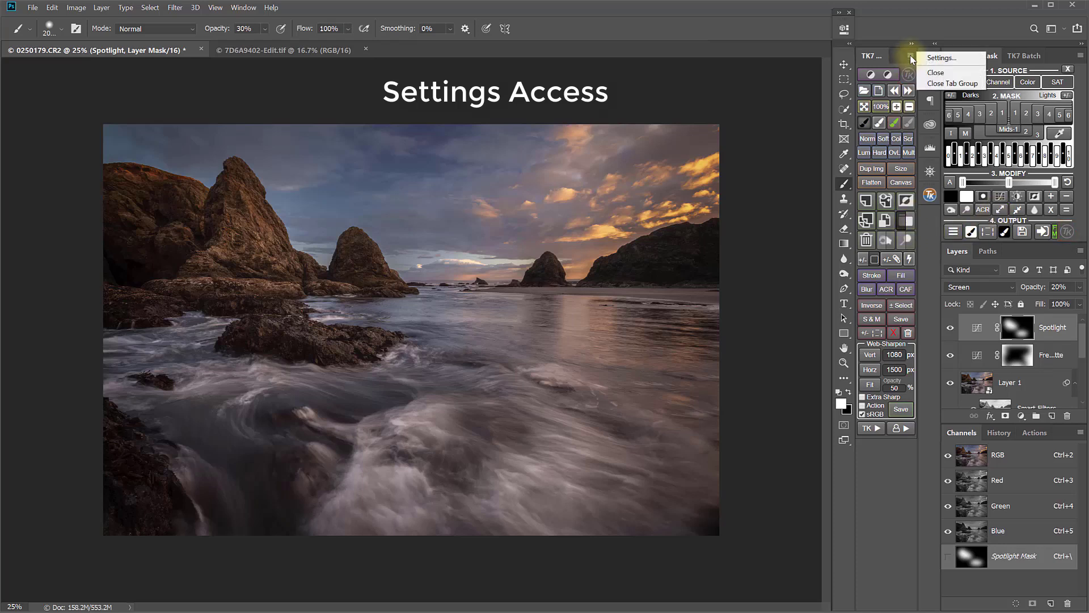
left_click(946, 59)
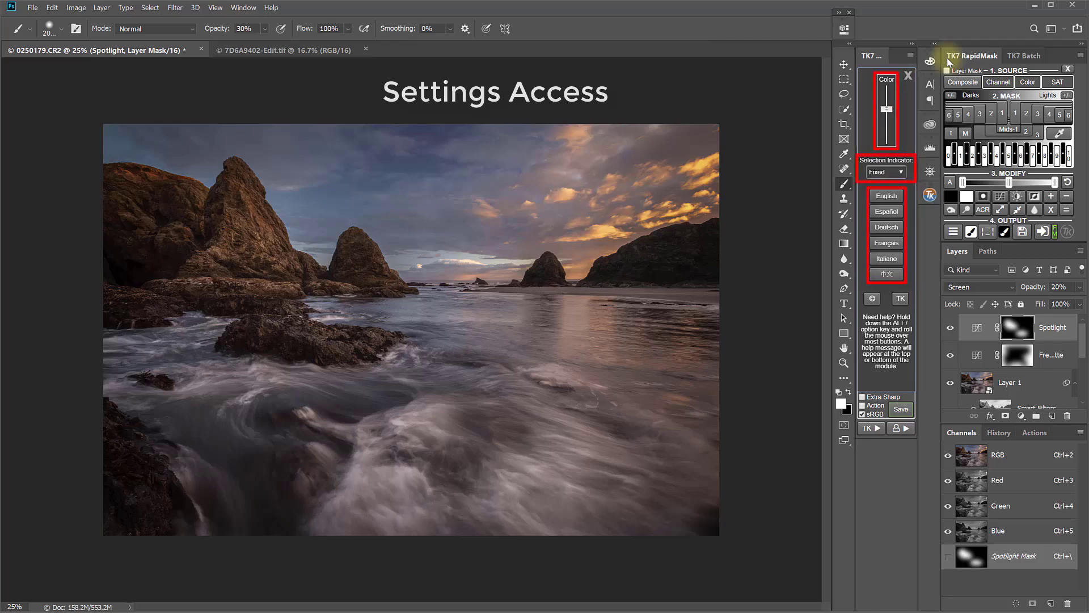
Step: Close the TK7 Settings page to restore the panel's main buttons
left_click(909, 77)
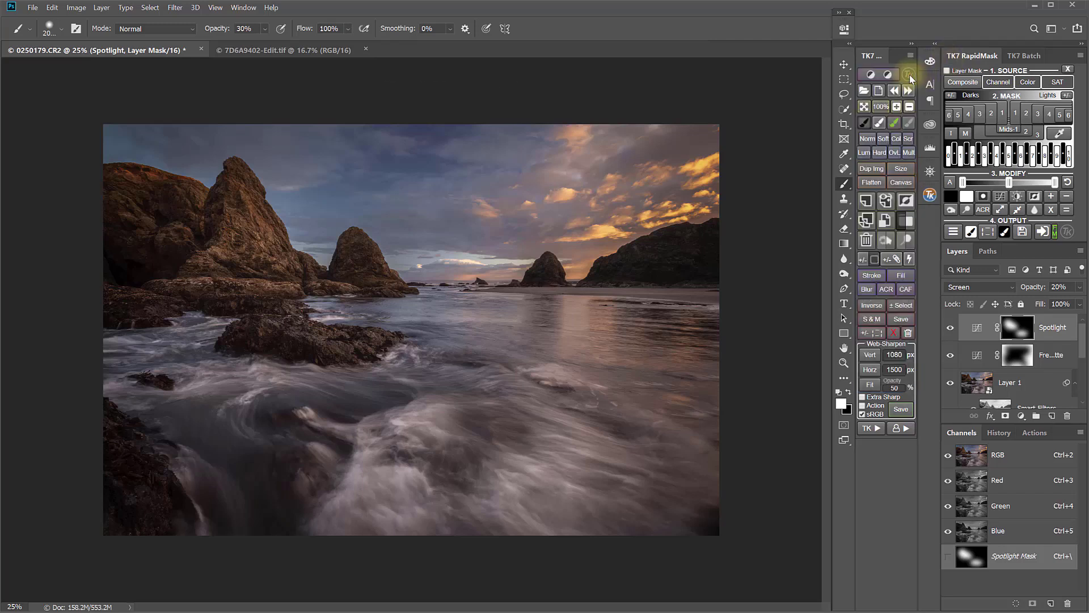